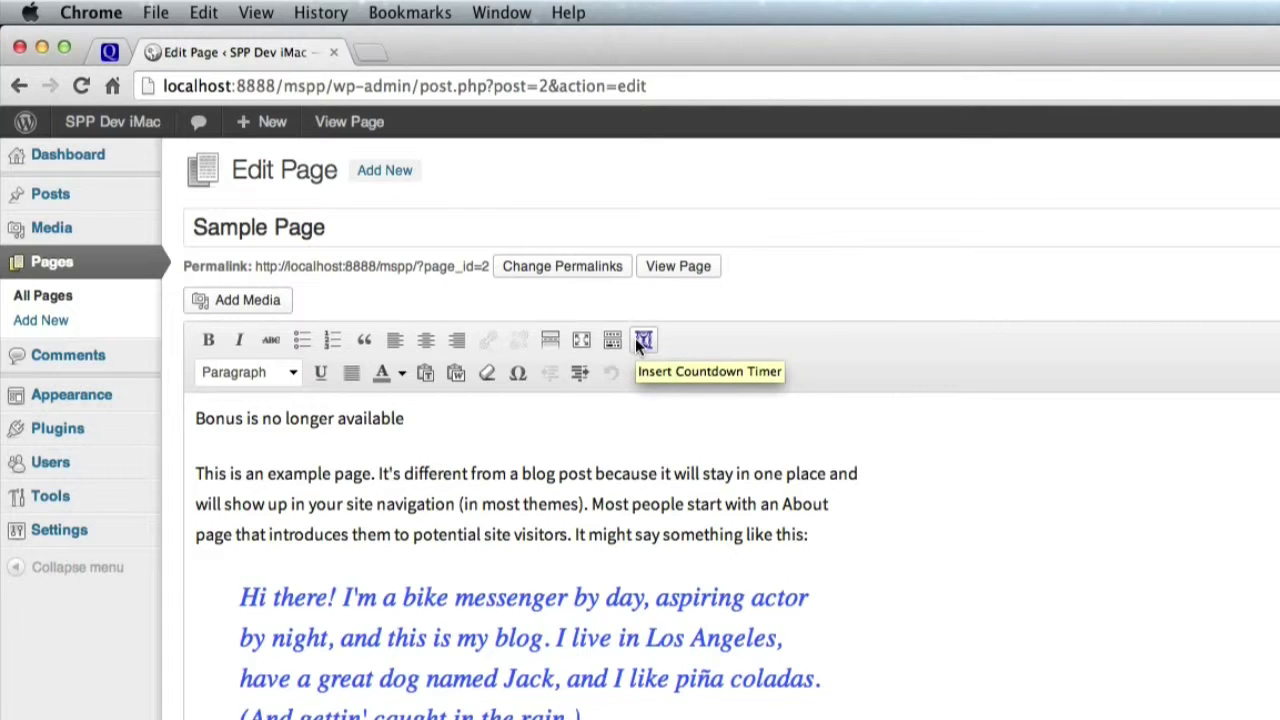
Insert a Timer countdown of 30 minutes on a new line below "Bonus is no longer available" and view the updated page
{"action": "left_click", "coordinate": [509, 419]}
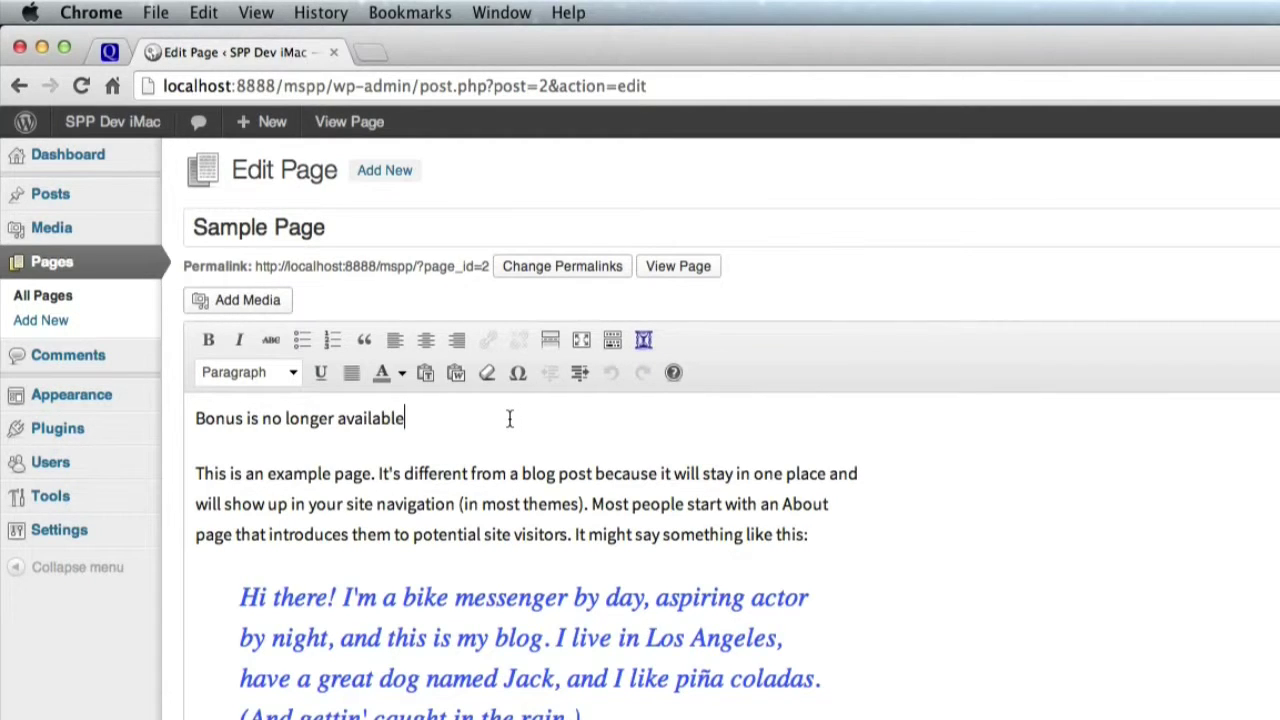
{"action": "key", "text": "Return"}
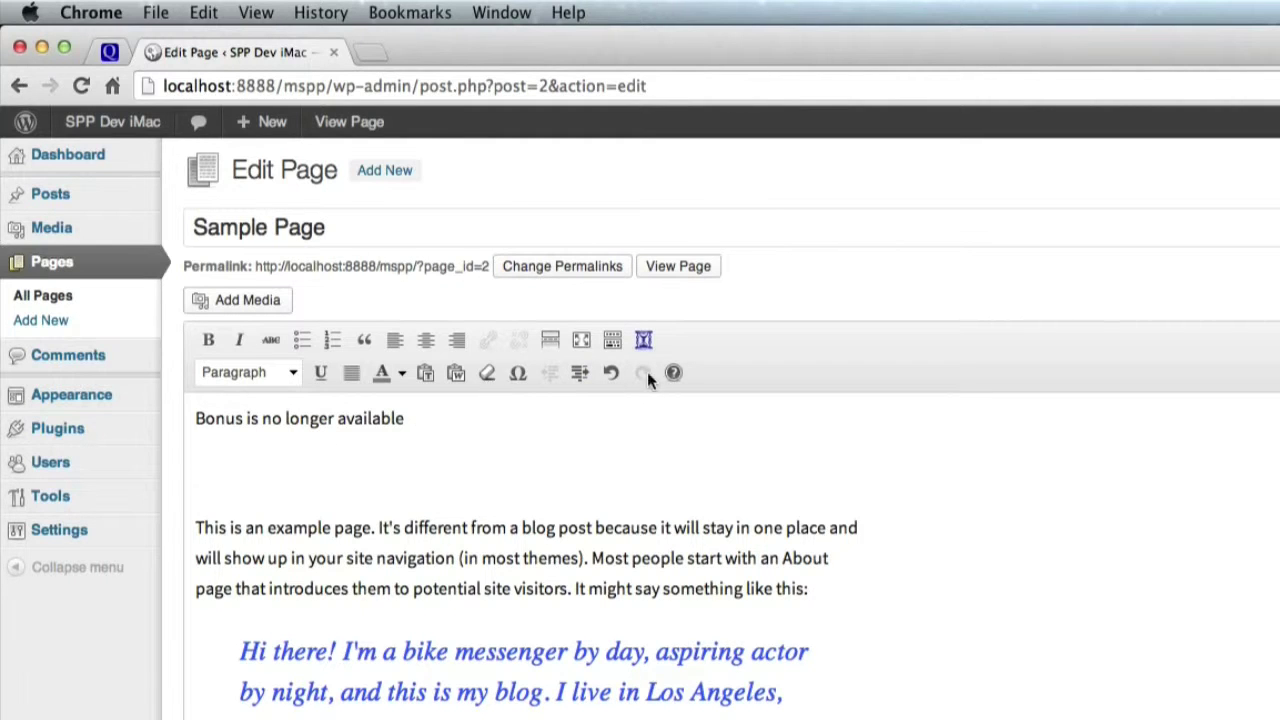
{"action": "left_click", "coordinate": [644, 341]}
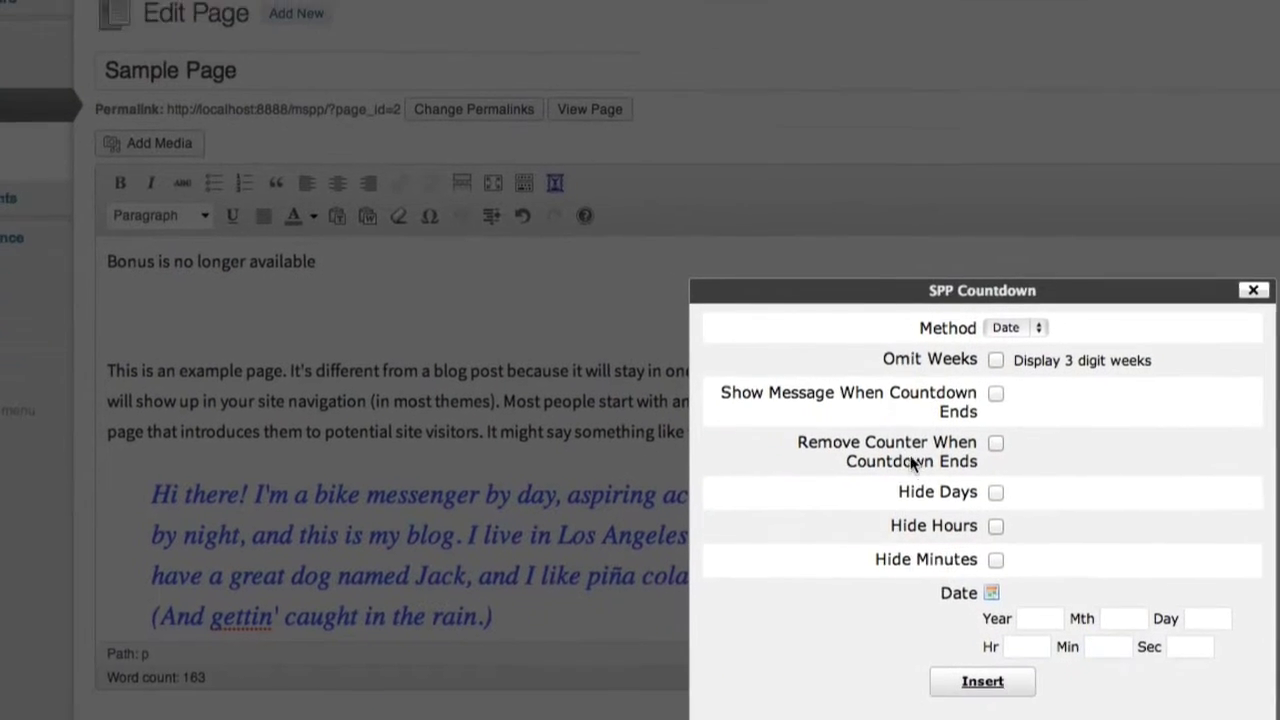
{"action": "left_click", "coordinate": [1007, 321]}
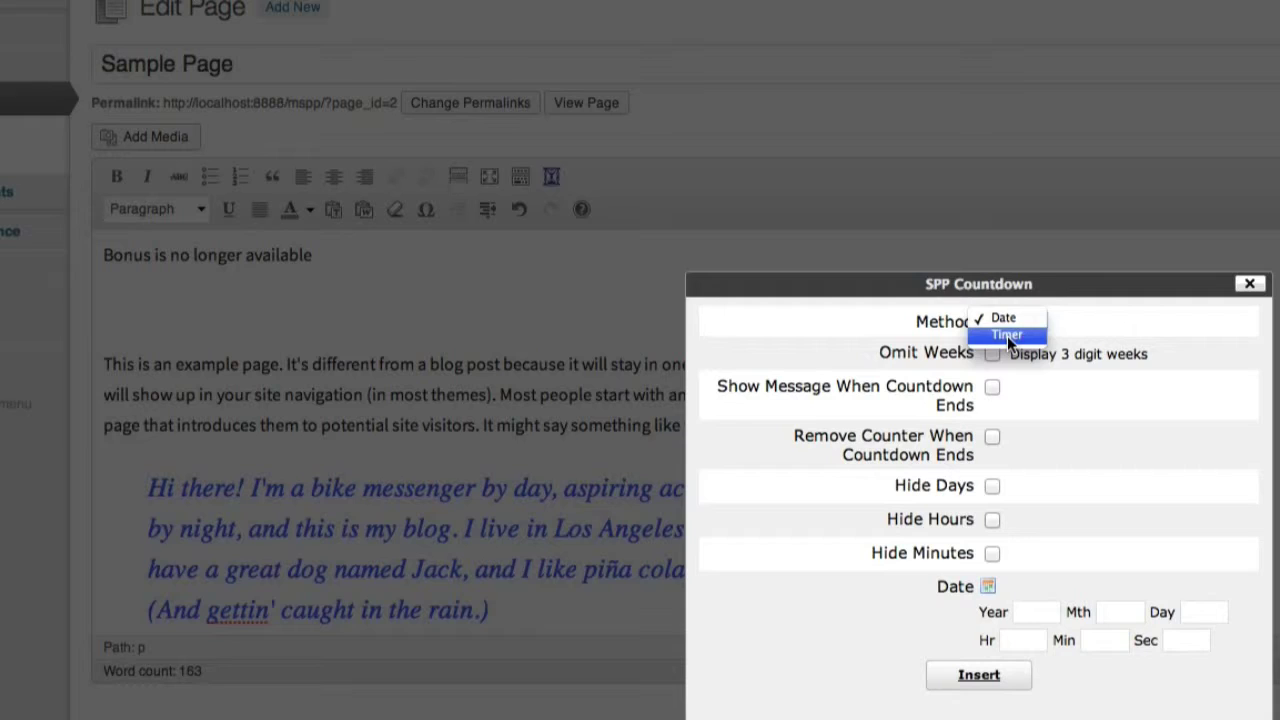
{"action": "left_click", "coordinate": [1007, 336]}
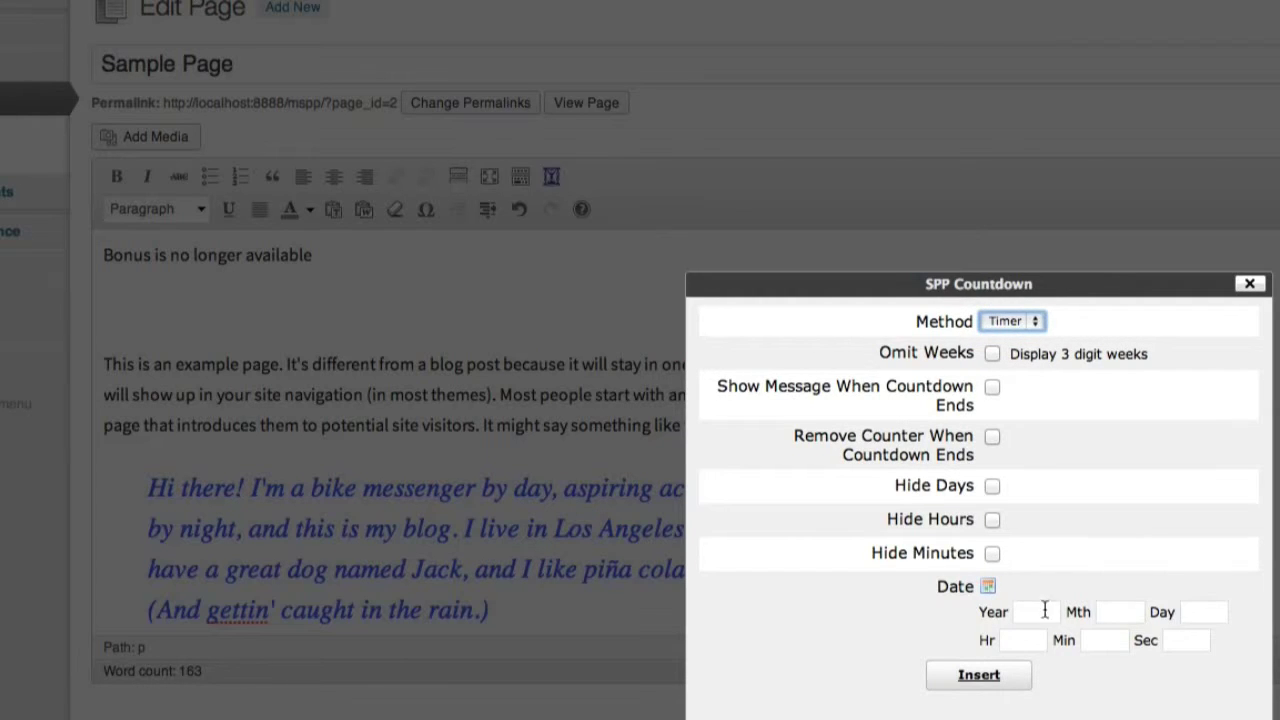
{"action": "left_click", "coordinate": [1107, 640]}
{"action": "type", "text": "30"}
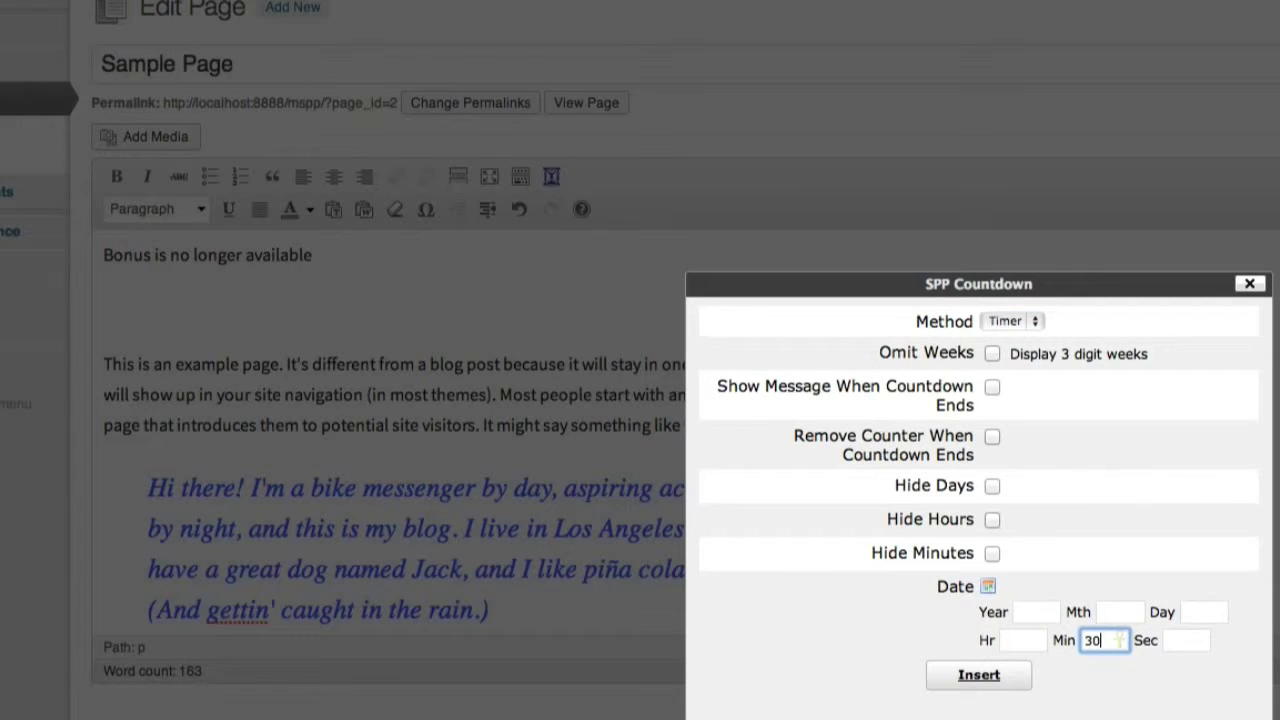
{"action": "left_click", "coordinate": [977, 676]}
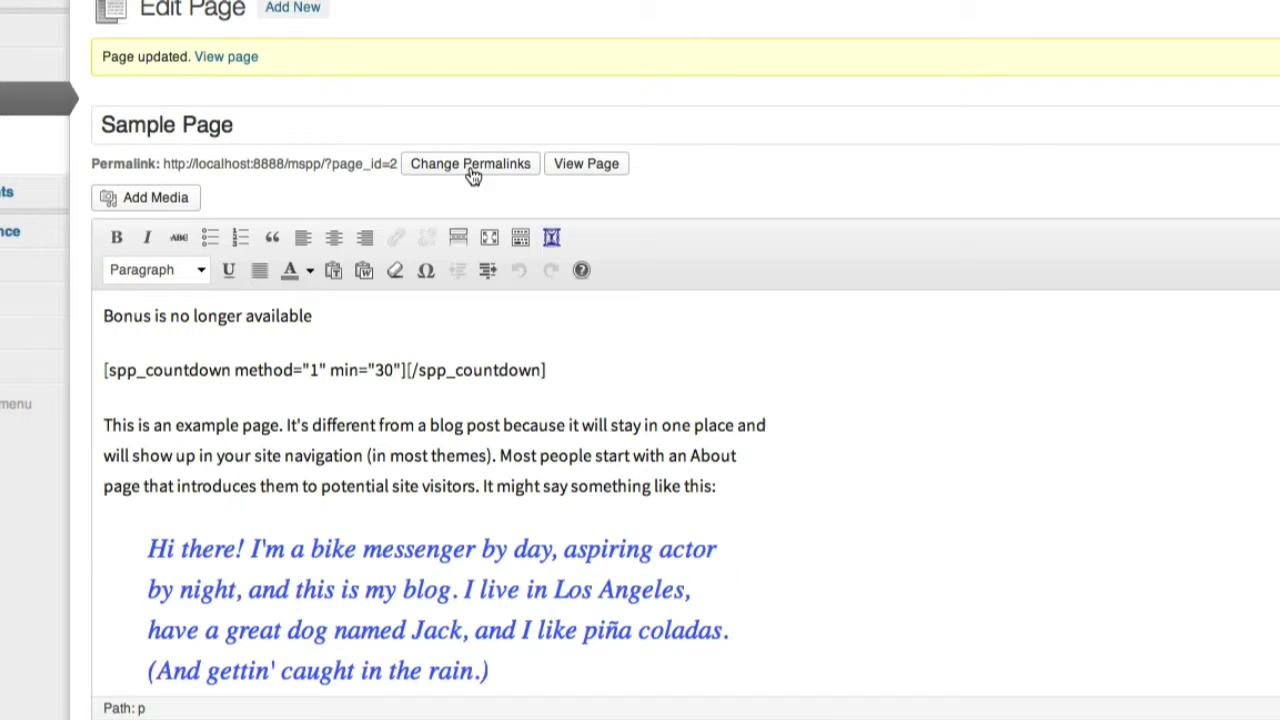
{"action": "left_click", "coordinate": [240, 60]}
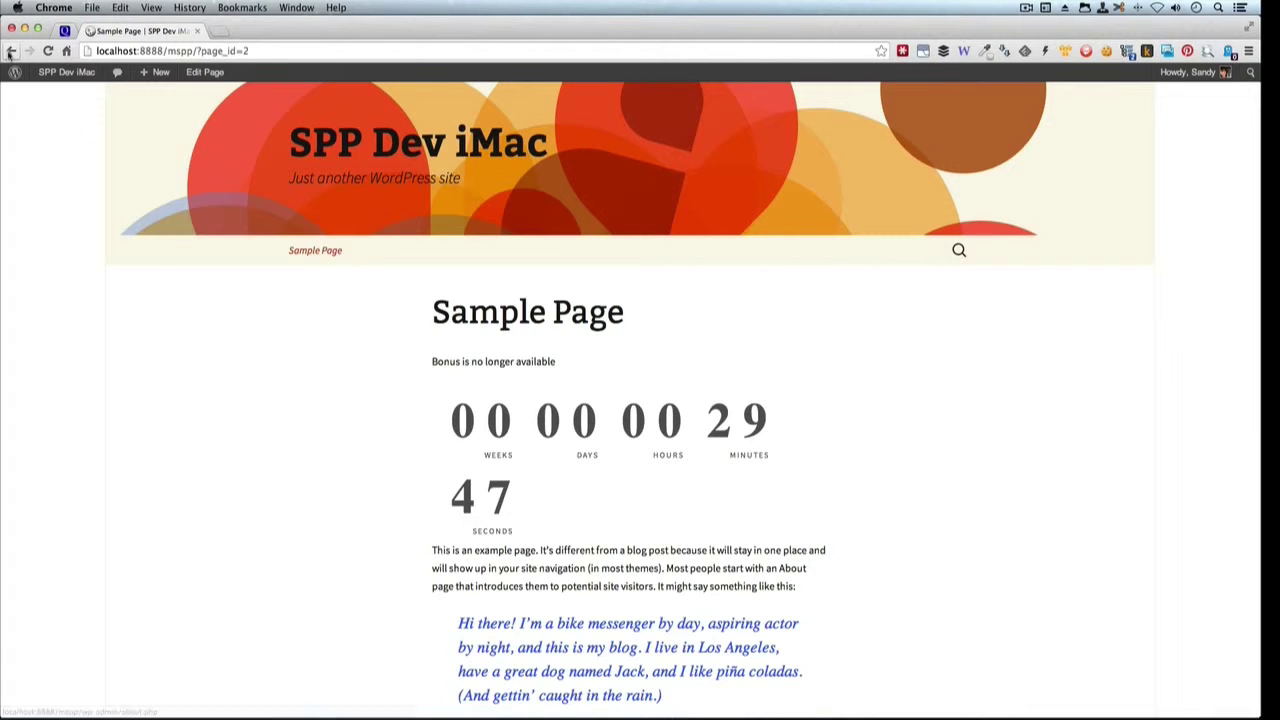
Reopen Sample Page for editing and delete its countdown shortcode
{"action": "left_click", "coordinate": [199, 74]}
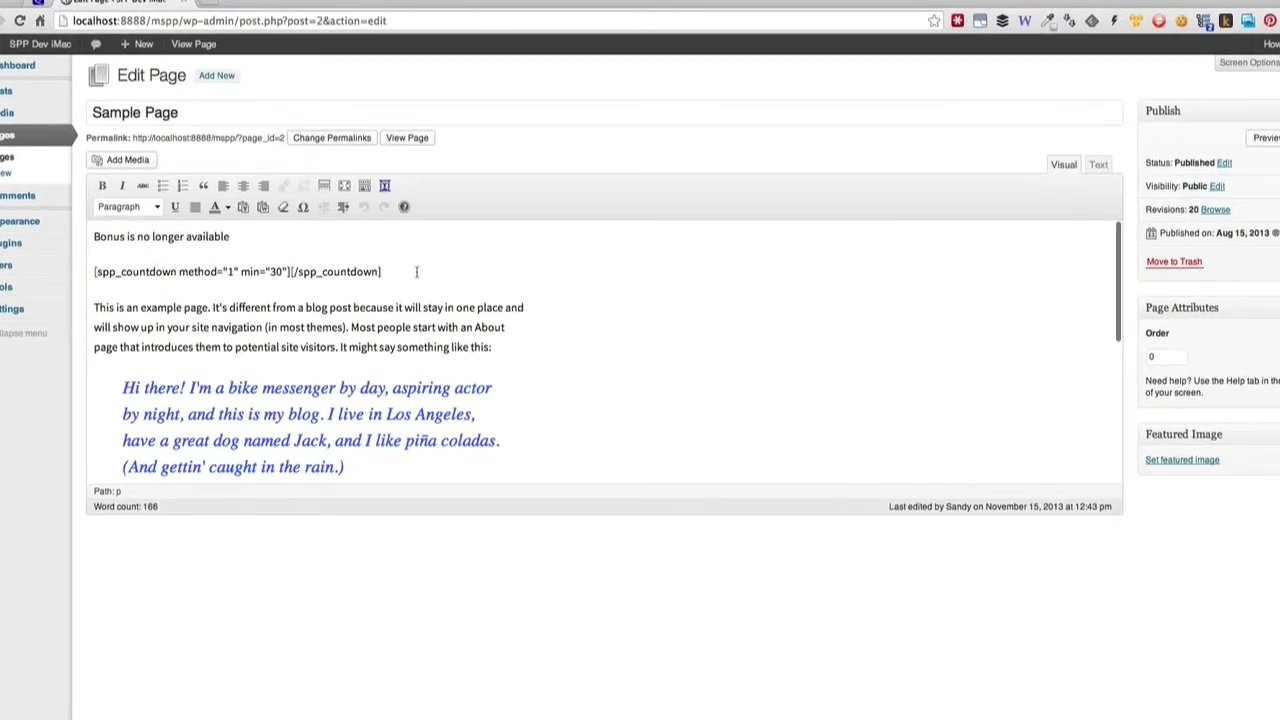
{"action": "left_click_drag", "start_coordinate": [416, 271], "coordinate": [69, 271]}
{"action": "key", "text": "BackSpace"}
Insert a 30-minute Timer countdown that omits weeks and hides days and hours, and view the updated page
{"action": "left_click", "coordinate": [394, 150]}
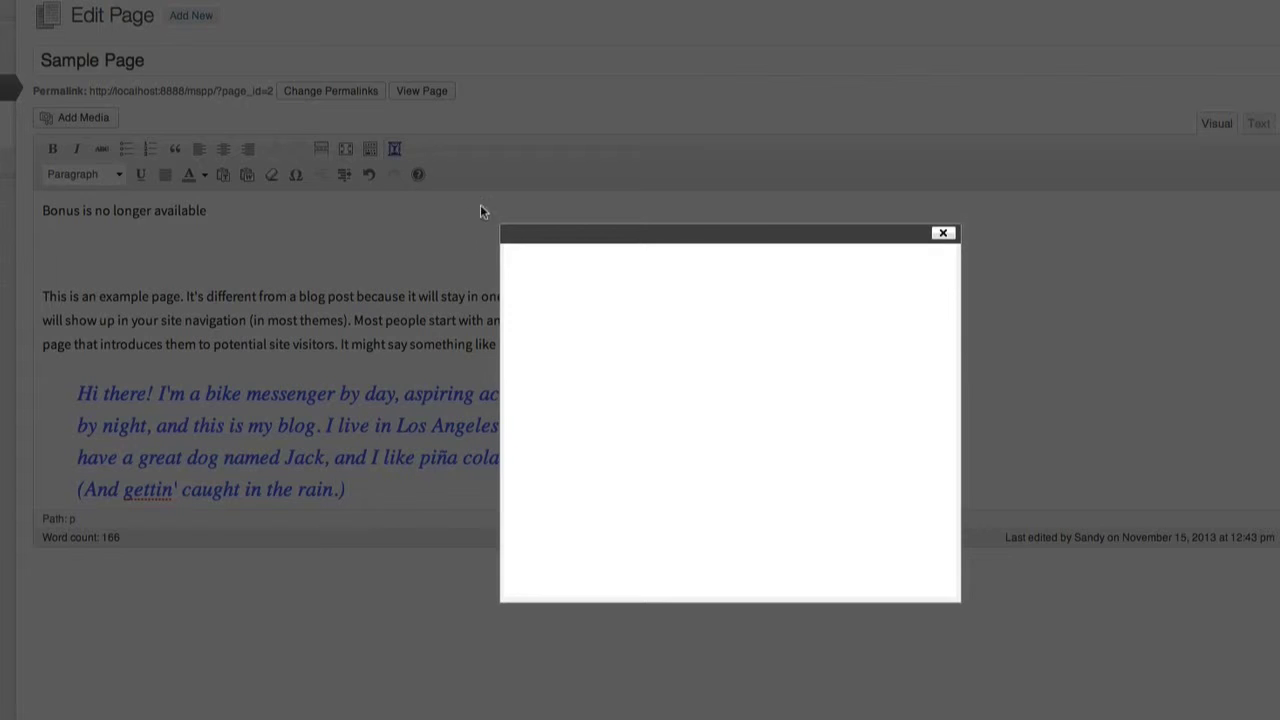
{"action": "left_click", "coordinate": [748, 264]}
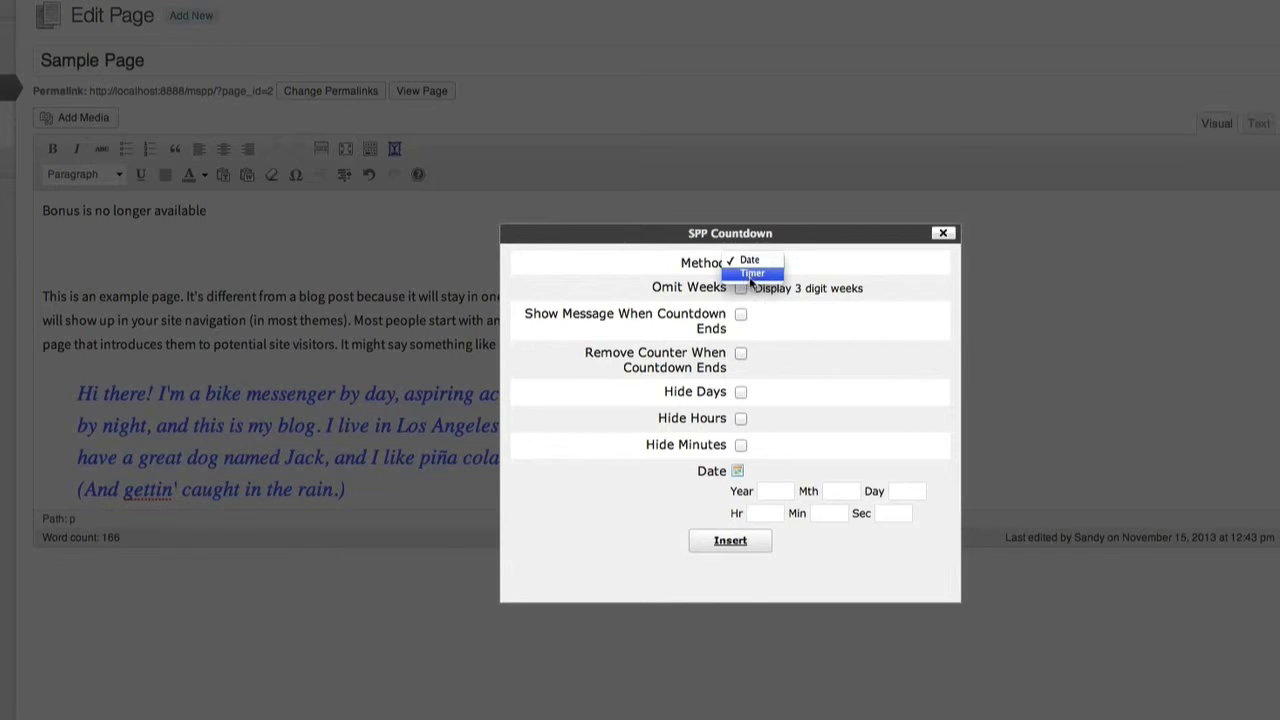
{"action": "left_click", "coordinate": [751, 274]}
{"action": "left_click", "coordinate": [838, 514]}
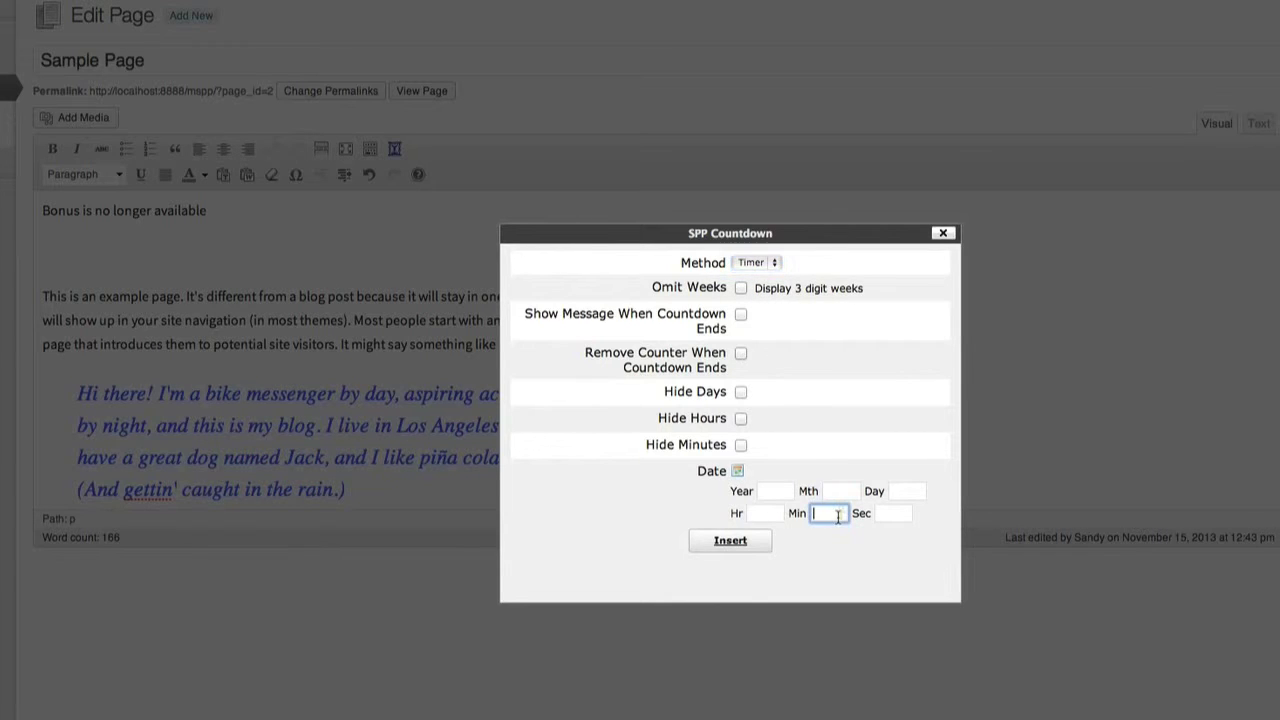
{"action": "left_click", "coordinate": [740, 393]}
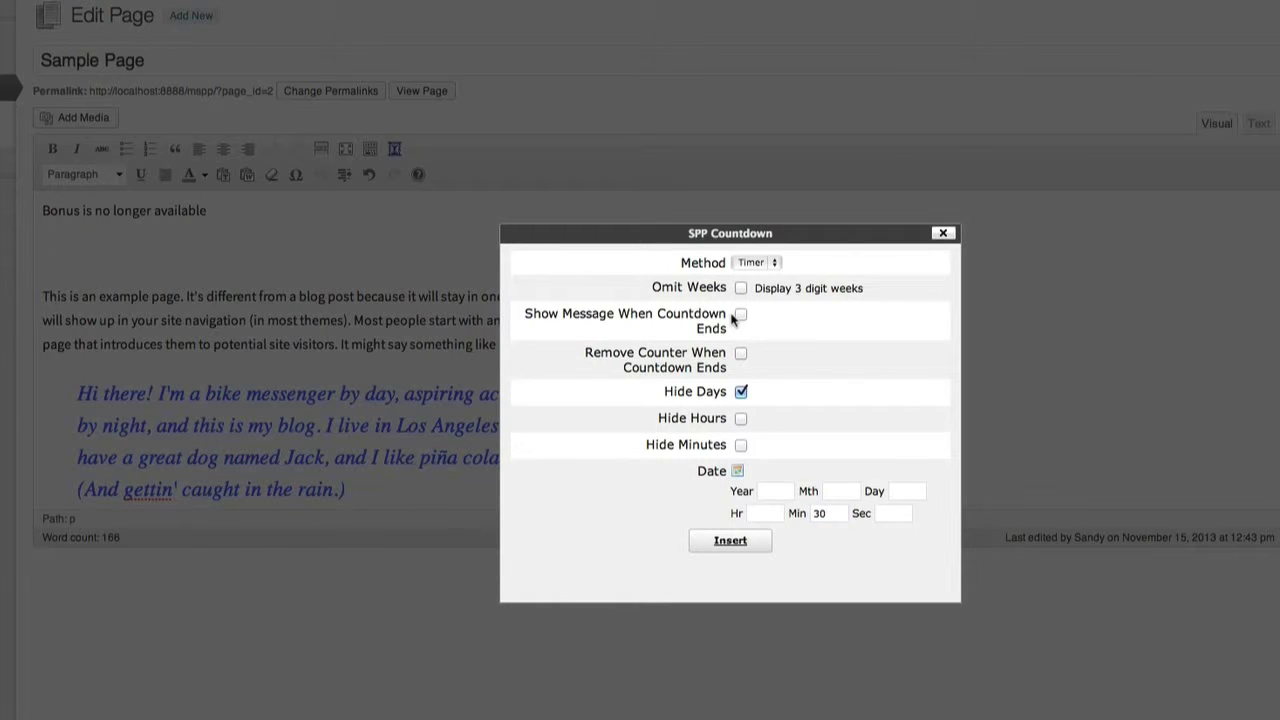
{"action": "left_click", "coordinate": [740, 288]}
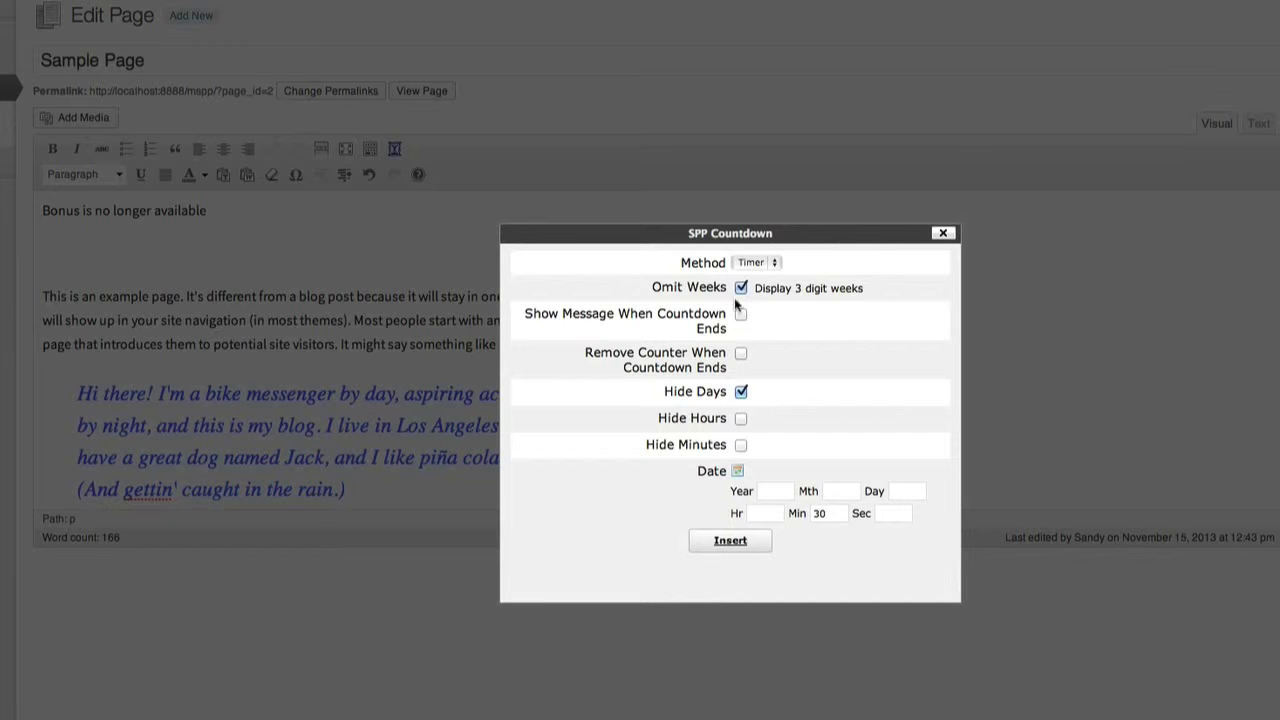
{"action": "left_click", "coordinate": [717, 421]}
{"action": "left_click", "coordinate": [729, 541]}
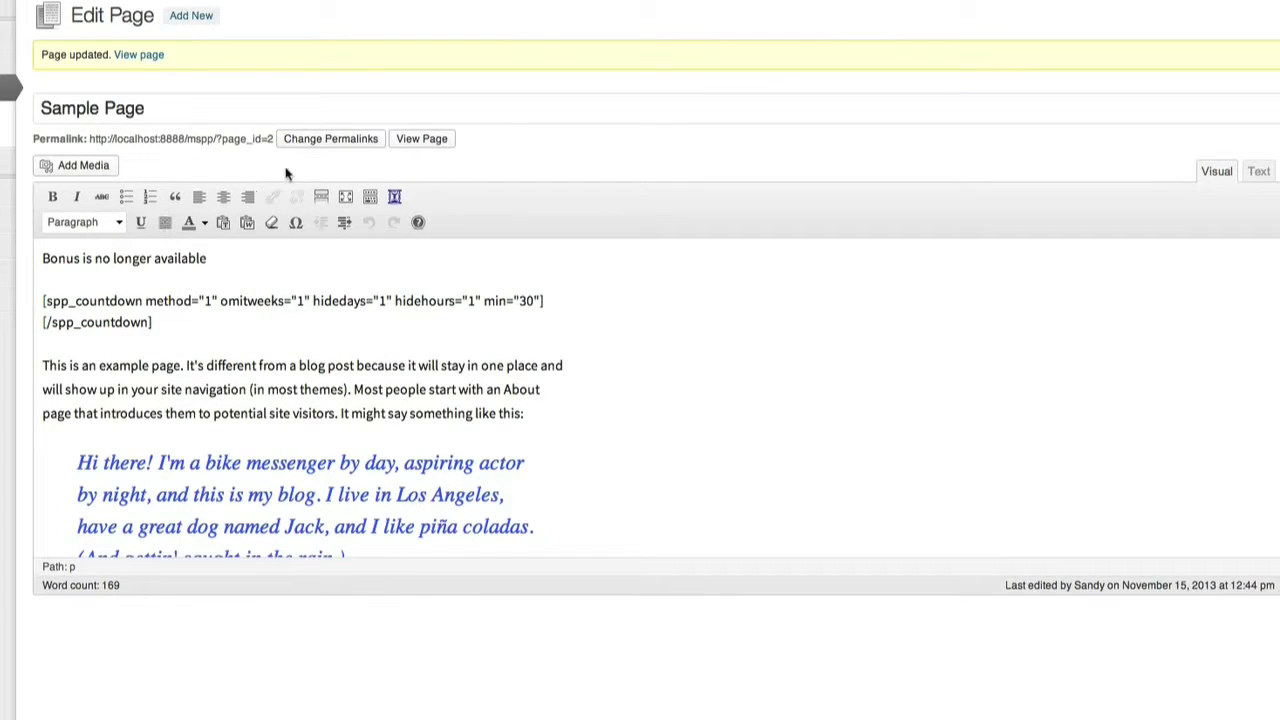
{"action": "left_click", "coordinate": [139, 55]}
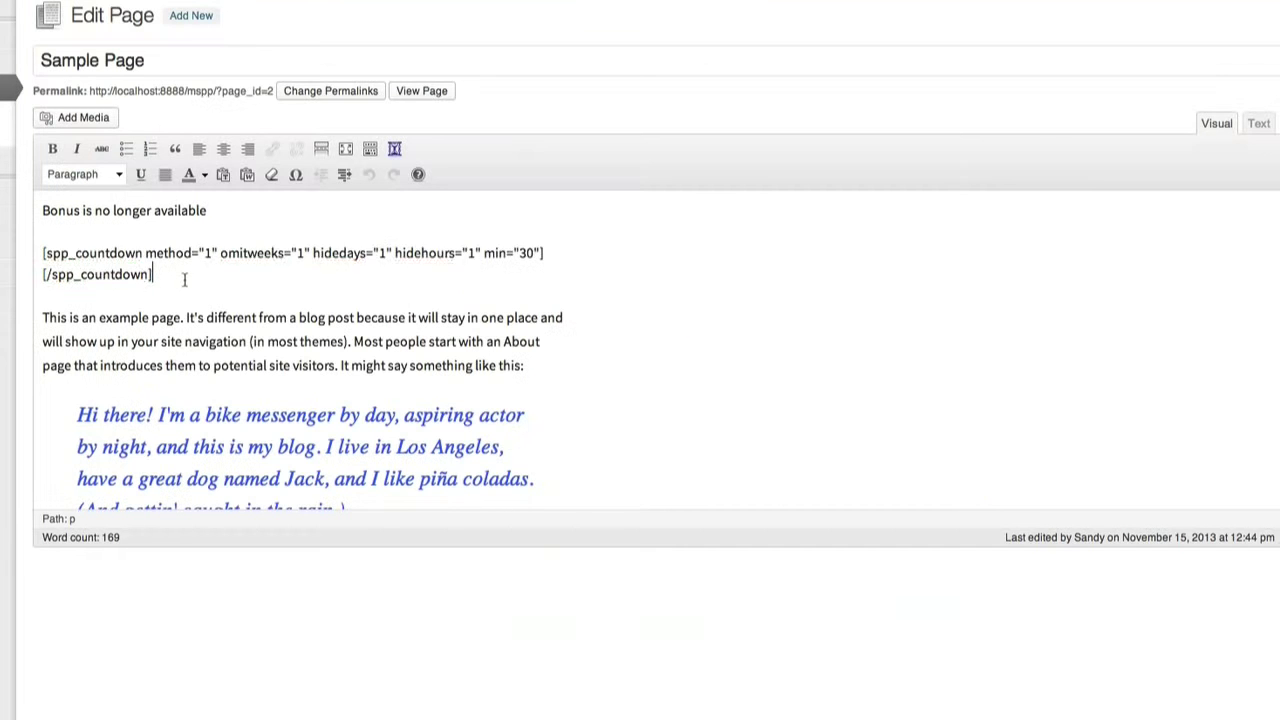
Delete the 30-minute countdown shortcode and start a new countdown in its place with the Date method
{"action": "left_click_drag", "start_coordinate": [184, 280], "coordinate": [22, 253]}
{"action": "key", "text": "BackSpace"}
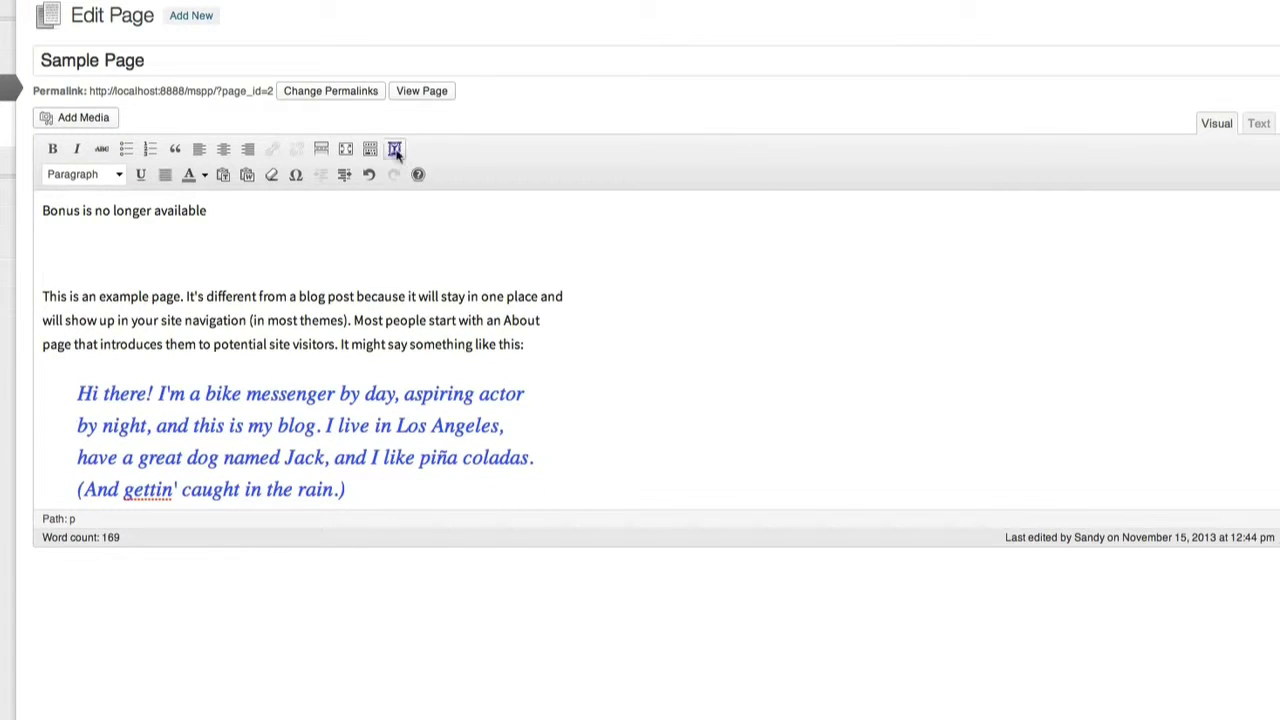
{"action": "left_click", "coordinate": [396, 149]}
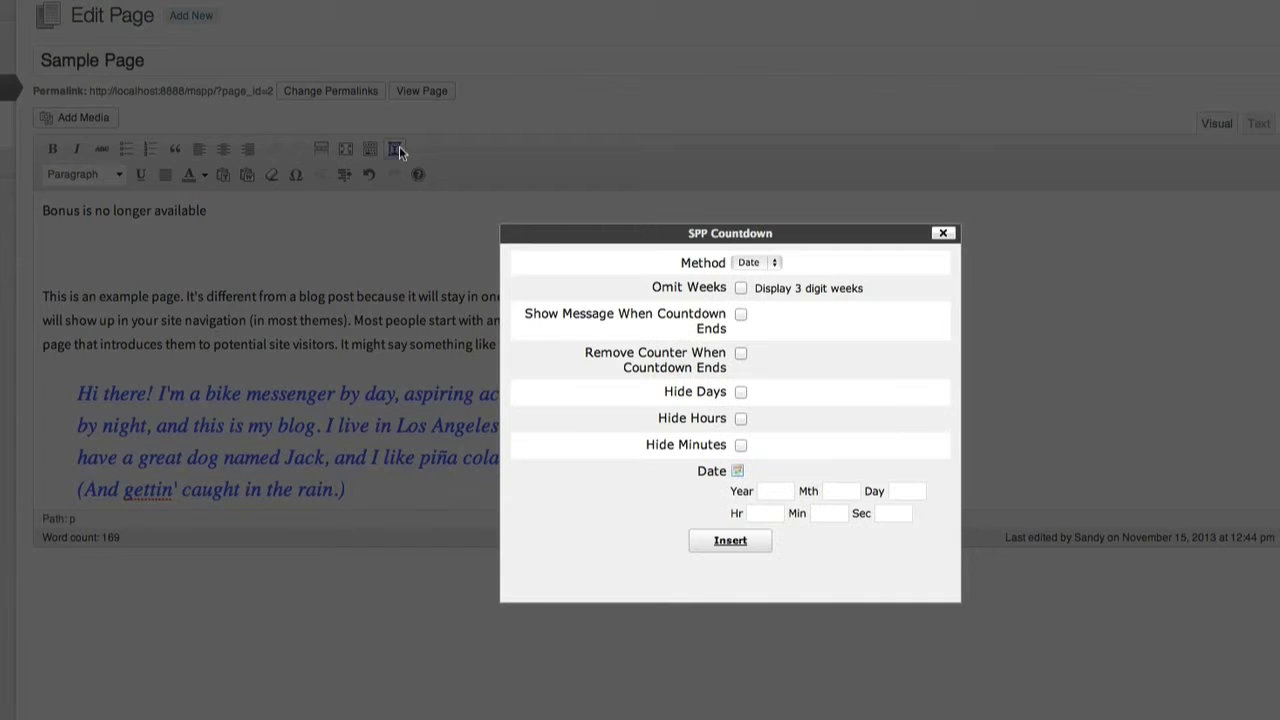
{"action": "left_click", "coordinate": [766, 266]}
{"action": "left_click", "coordinate": [765, 265]}
{"action": "left_click", "coordinate": [780, 491]}
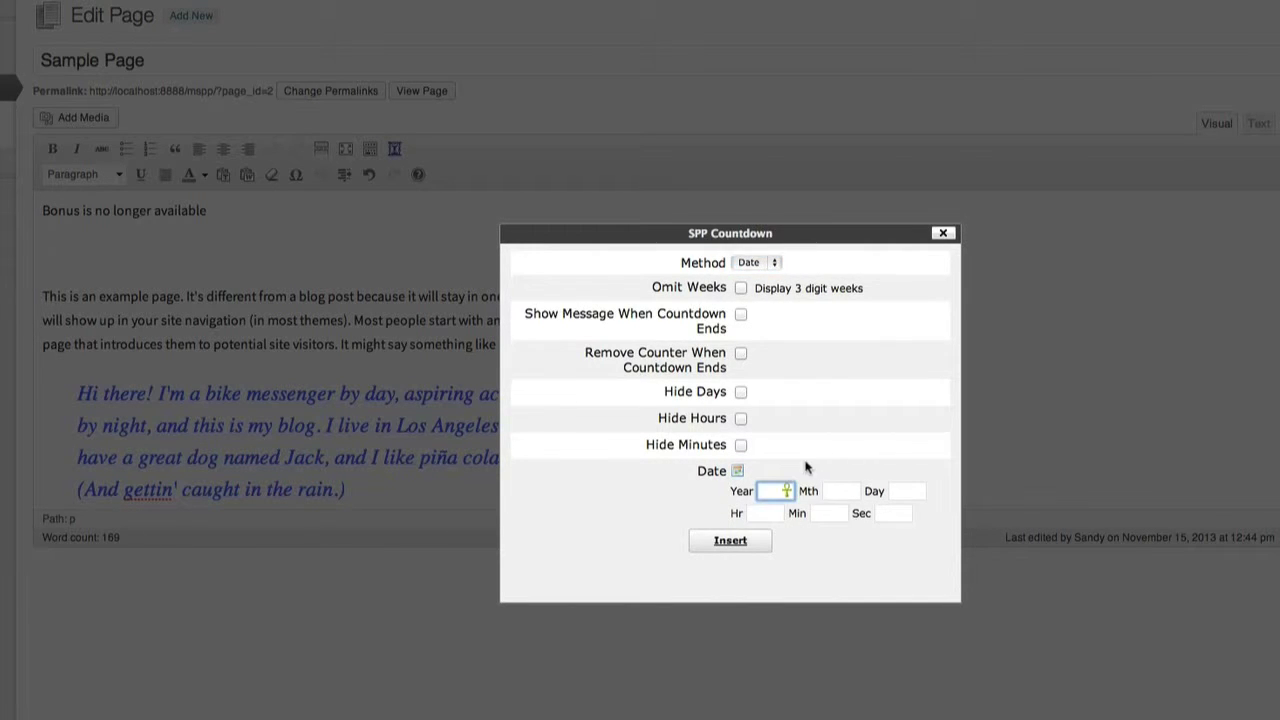
Set the countdown's end date to December 31, 2013 at 23:58
{"action": "left_click", "coordinate": [737, 471]}
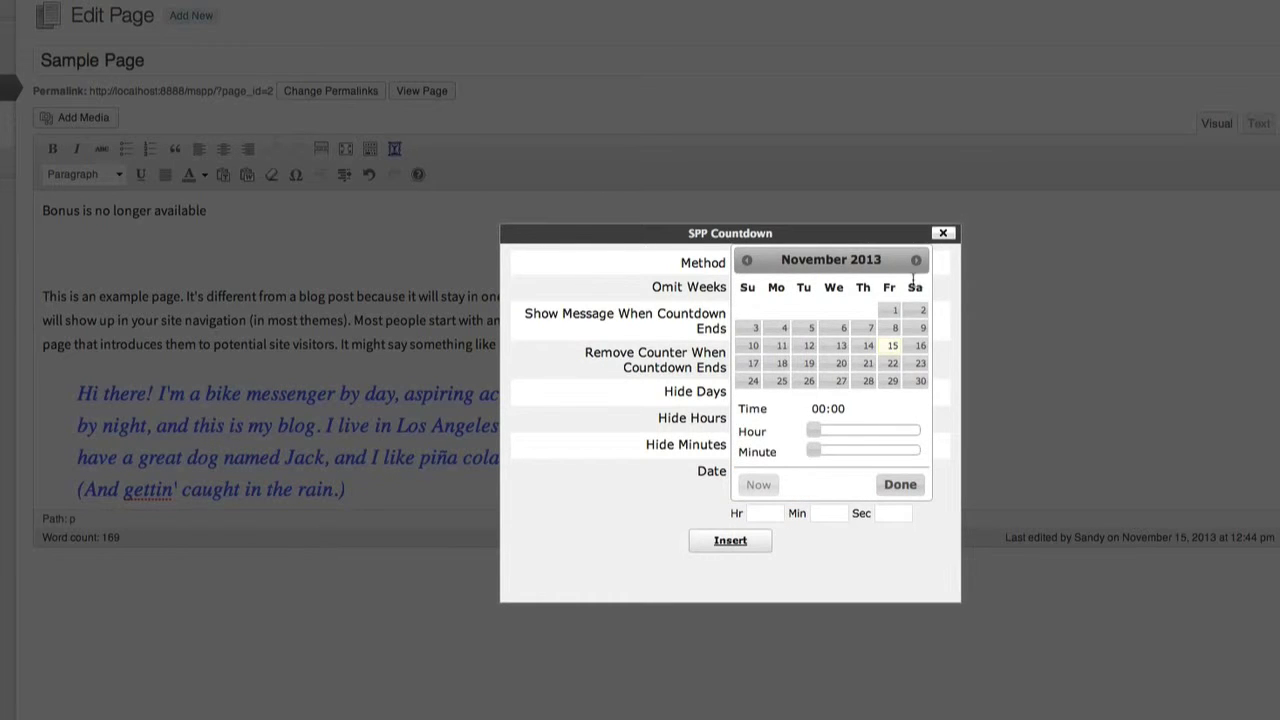
{"action": "left_click", "coordinate": [915, 260]}
{"action": "left_click", "coordinate": [806, 382]}
{"action": "left_click", "coordinate": [911, 430]}
{"action": "left_click_drag", "start_coordinate": [914, 430], "coordinate": [943, 427]}
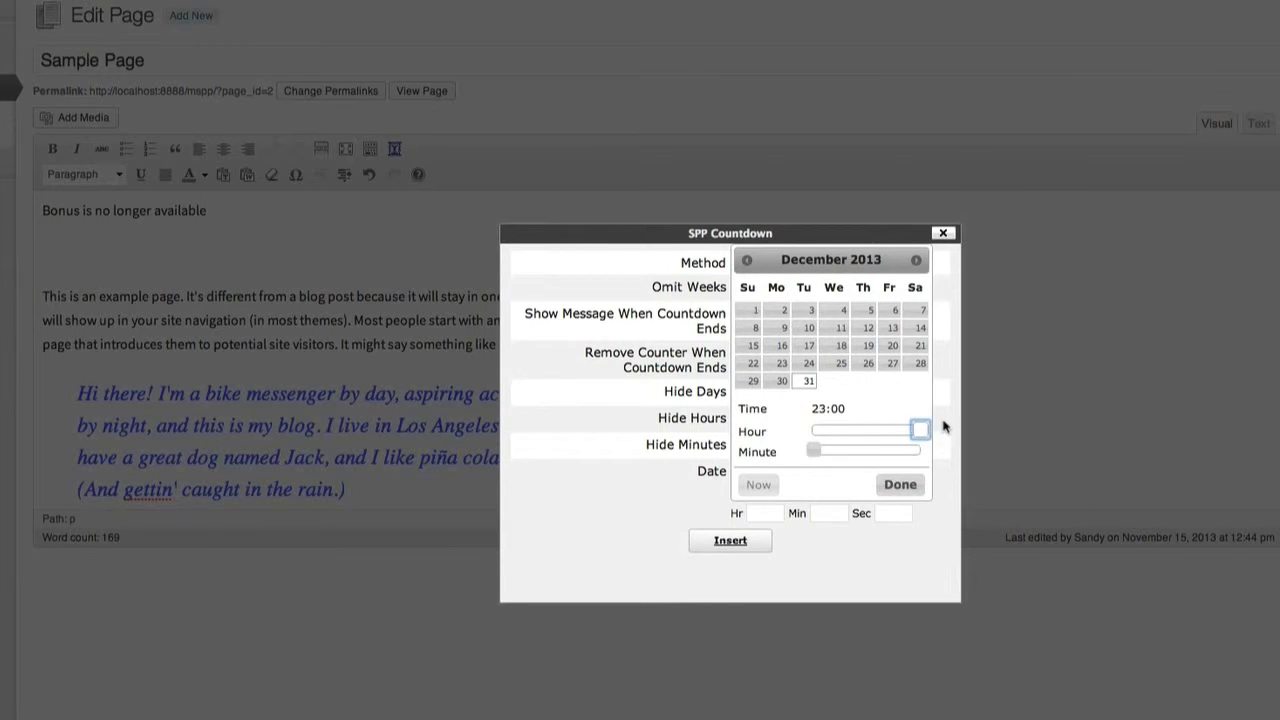
{"action": "left_click_drag", "start_coordinate": [815, 451], "coordinate": [921, 452]}
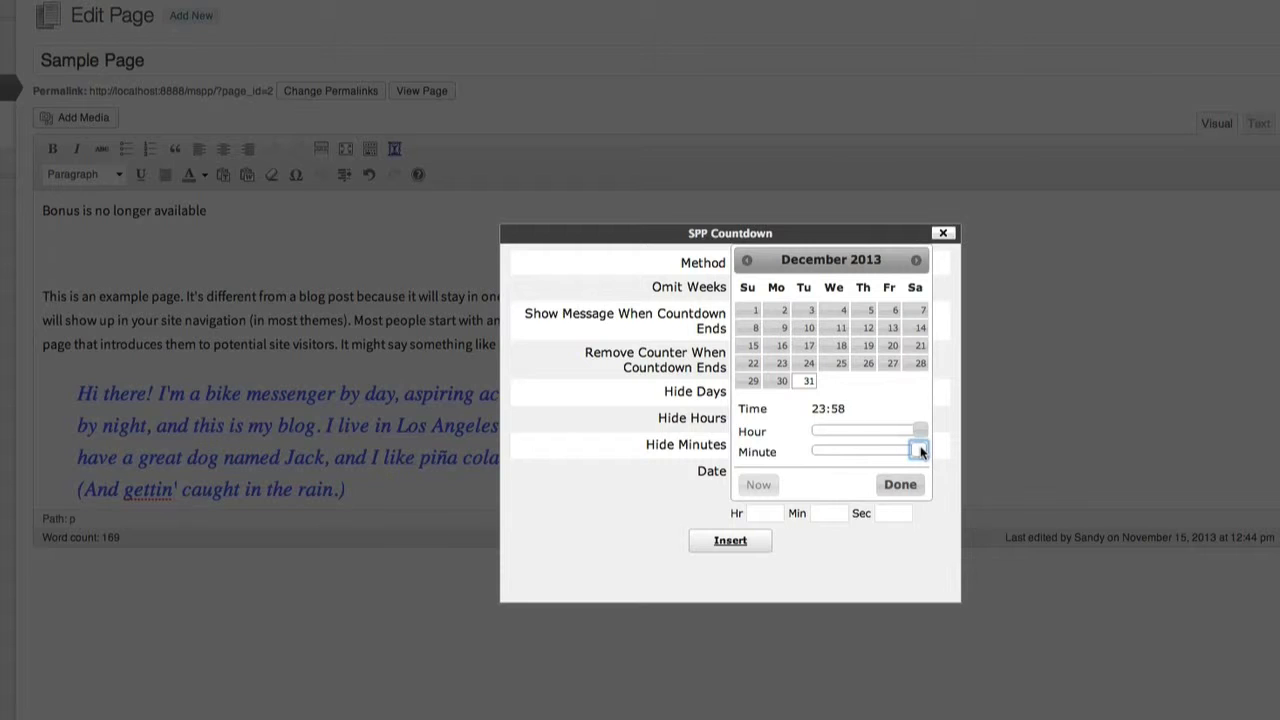
{"action": "left_click", "coordinate": [890, 484]}
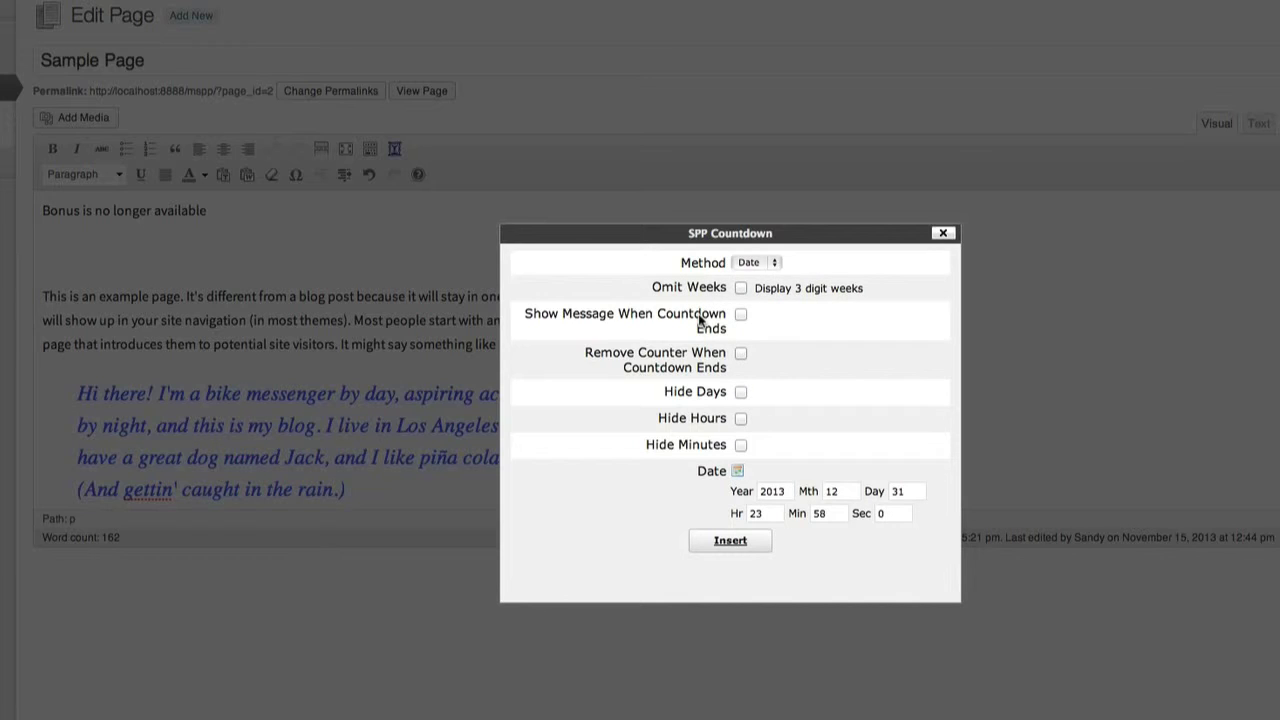
Insert the date countdown with the end message and counter removal enabled, and view the updated page
{"action": "left_click", "coordinate": [699, 319]}
{"action": "left_click", "coordinate": [692, 360]}
{"action": "left_click", "coordinate": [733, 540]}
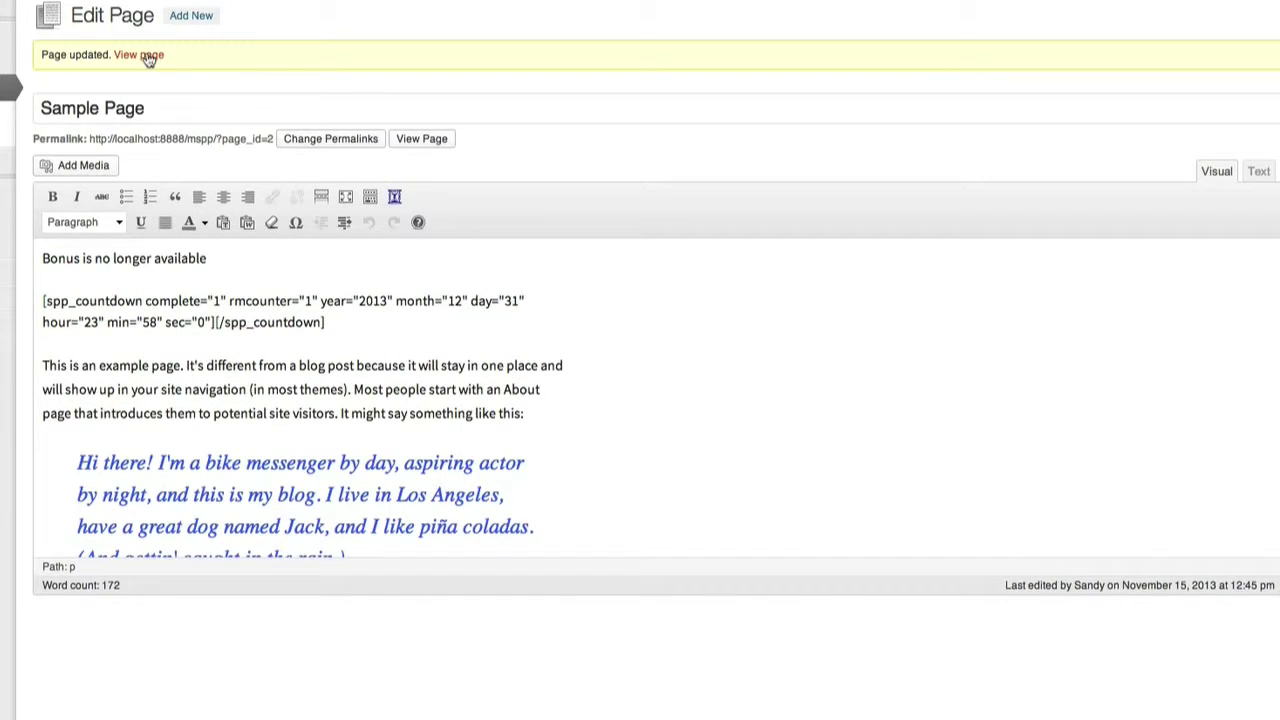
{"action": "left_click", "coordinate": [148, 58]}
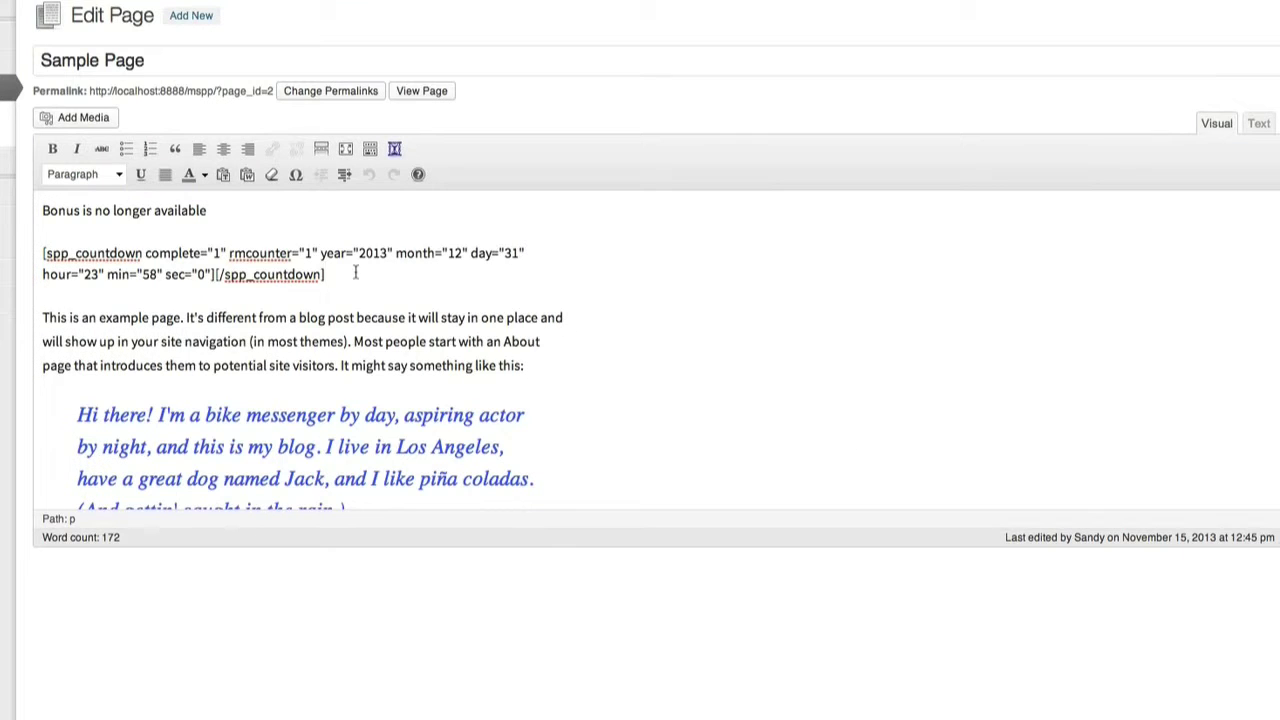
Delete the whole date countdown shortcode from Sample Page
{"action": "key", "text": "shift+Left"}
{"action": "key", "text": "shift+Left"}
{"action": "key", "text": "shift+Left"}
{"action": "left_click_drag", "start_coordinate": [249, 259], "coordinate": [18, 251]}
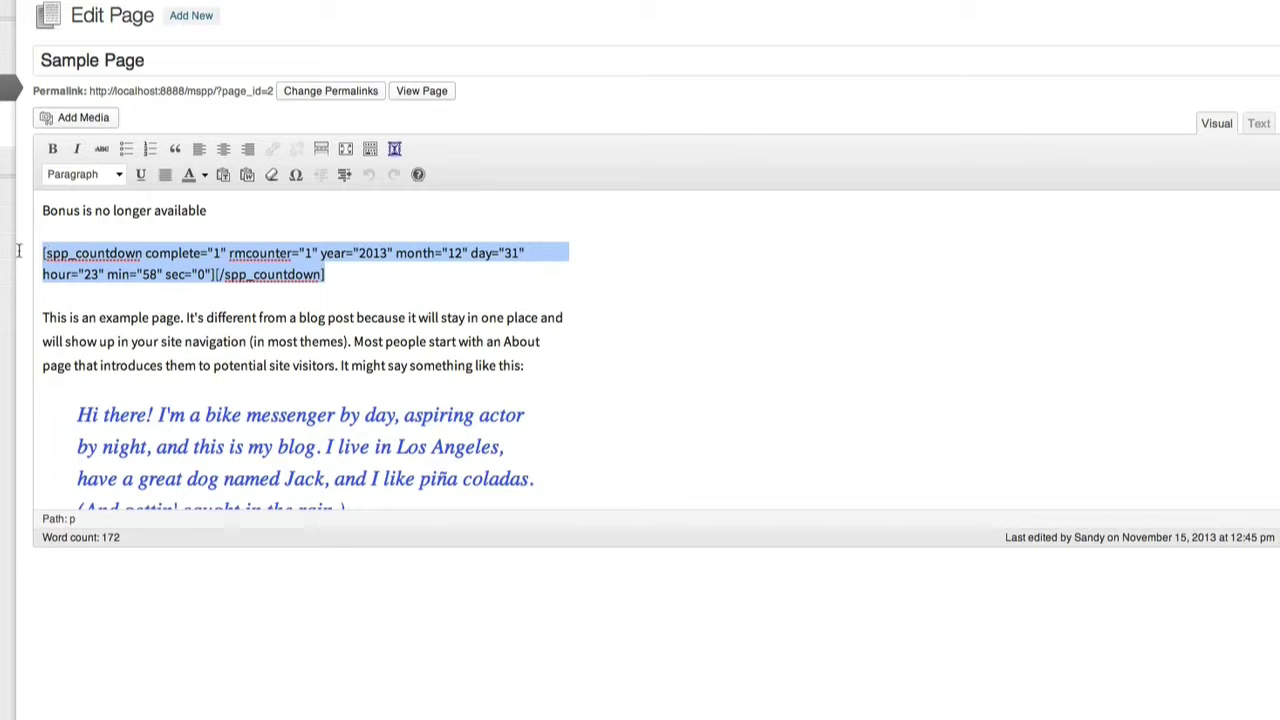
{"action": "key", "text": "Delete"}
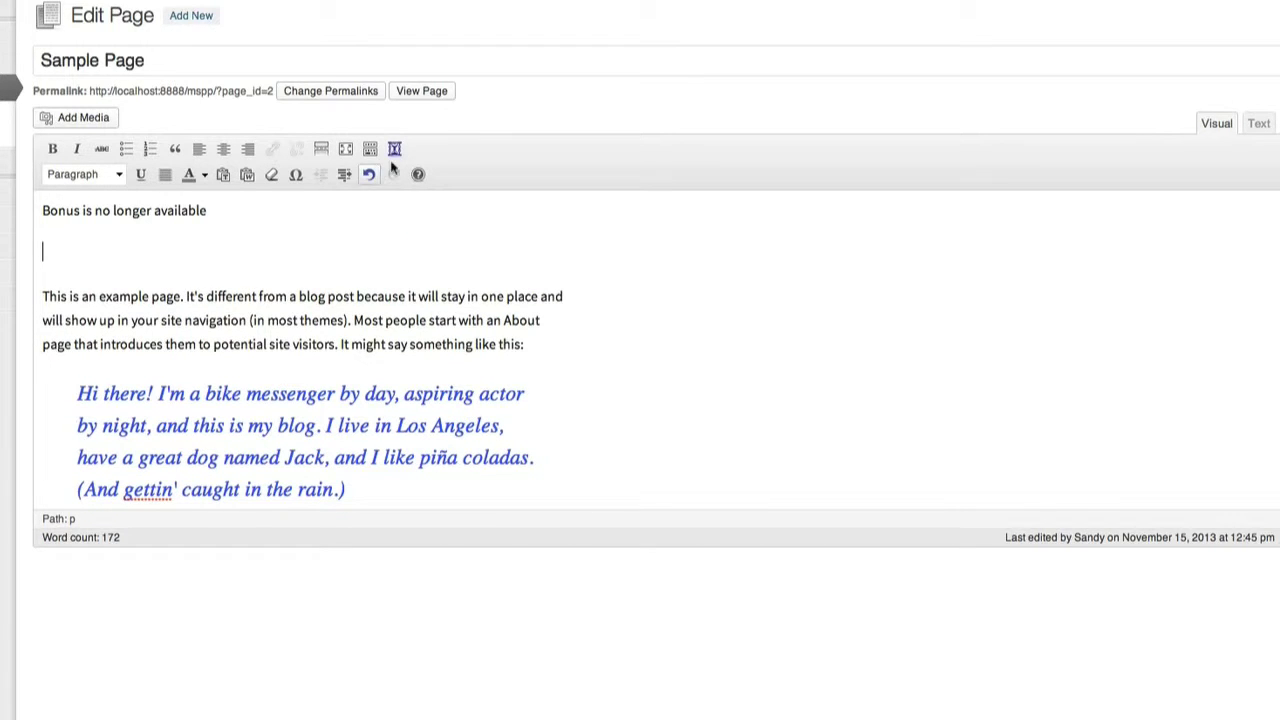
Insert a Date countdown that omits weeks and ends December 31, 2013 at 23:59, and view the updated page
{"action": "left_click", "coordinate": [395, 149]}
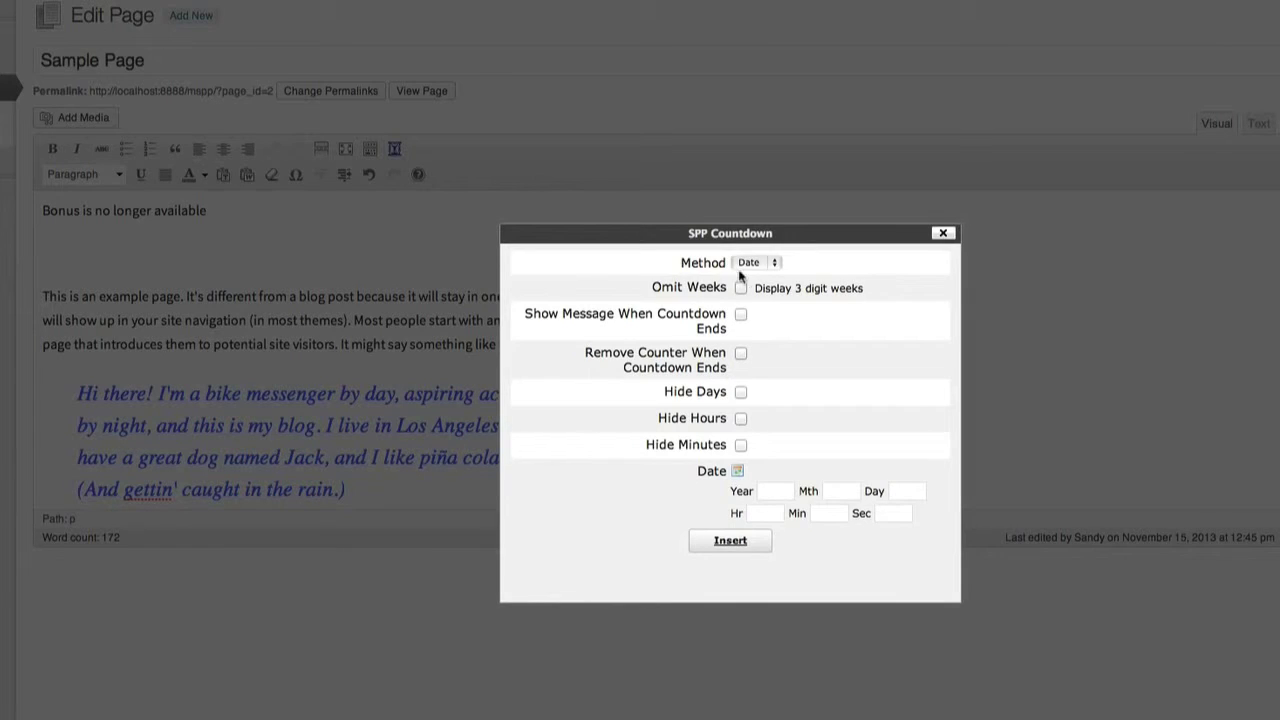
{"action": "left_click", "coordinate": [741, 288]}
{"action": "left_click", "coordinate": [737, 472]}
{"action": "left_click", "coordinate": [915, 262]}
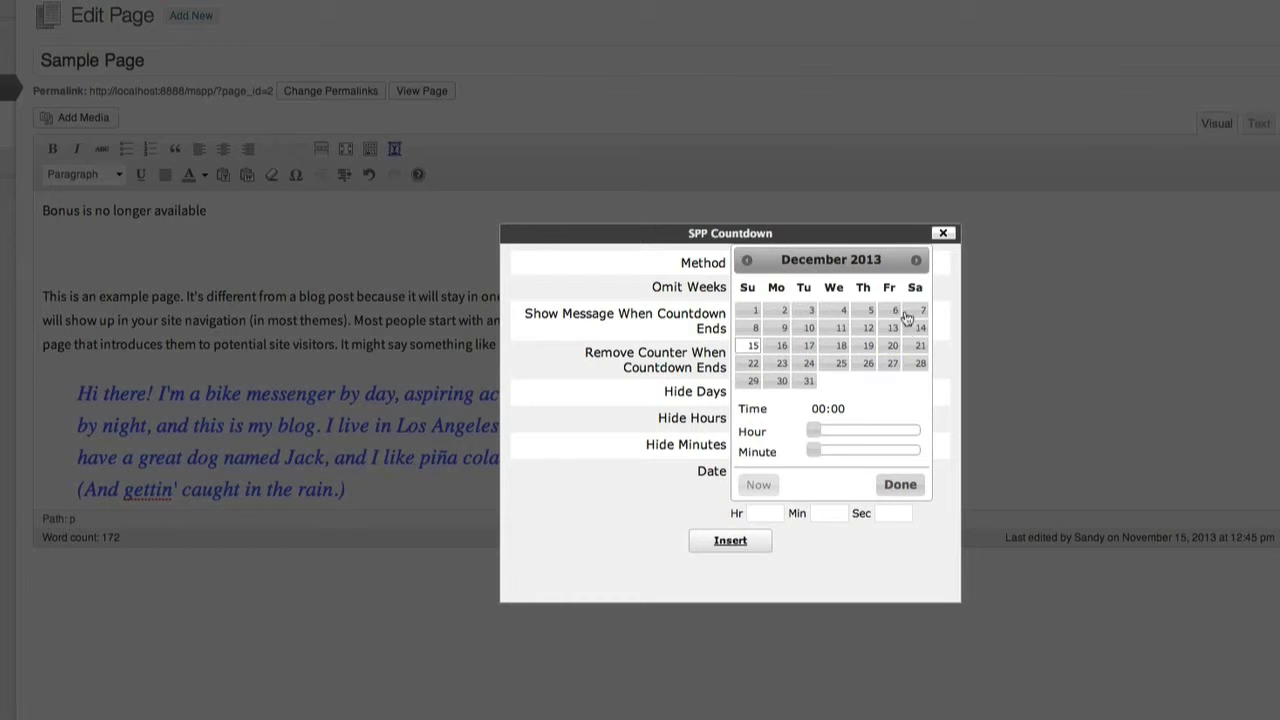
{"action": "left_click", "coordinate": [809, 381]}
{"action": "left_click", "coordinate": [899, 484]}
{"action": "left_click", "coordinate": [730, 541]}
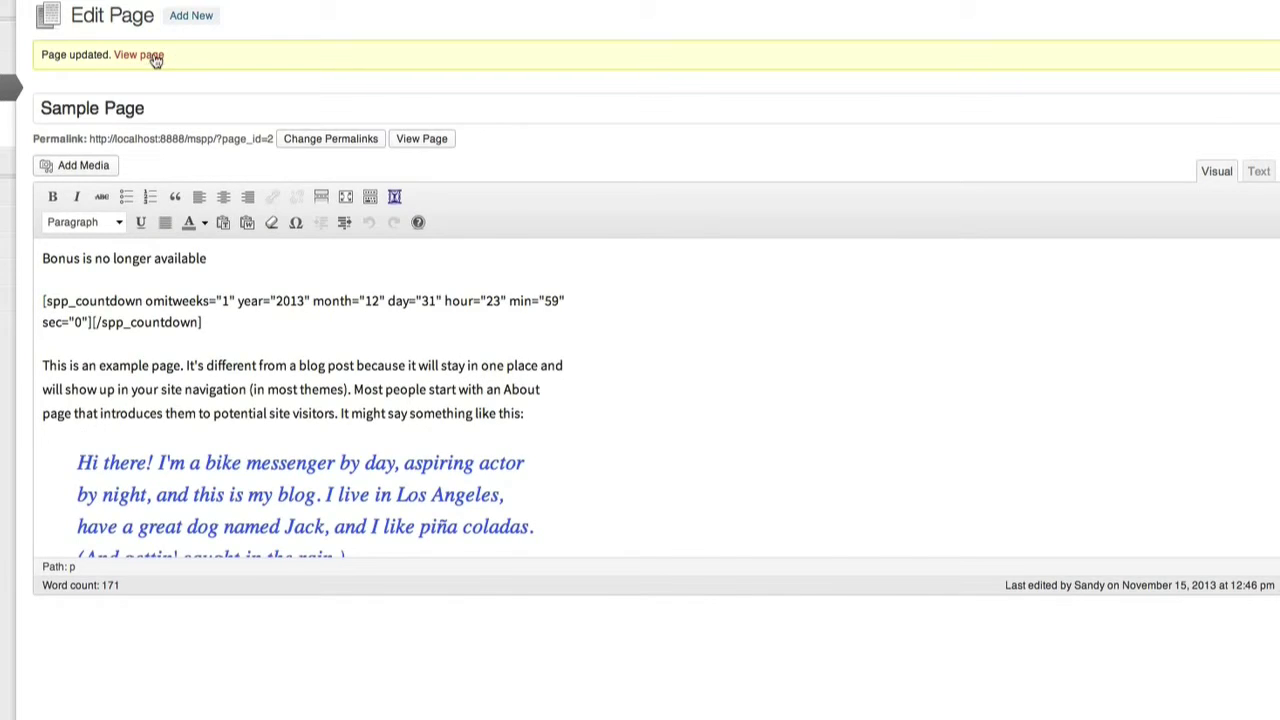
{"action": "left_click", "coordinate": [153, 56]}
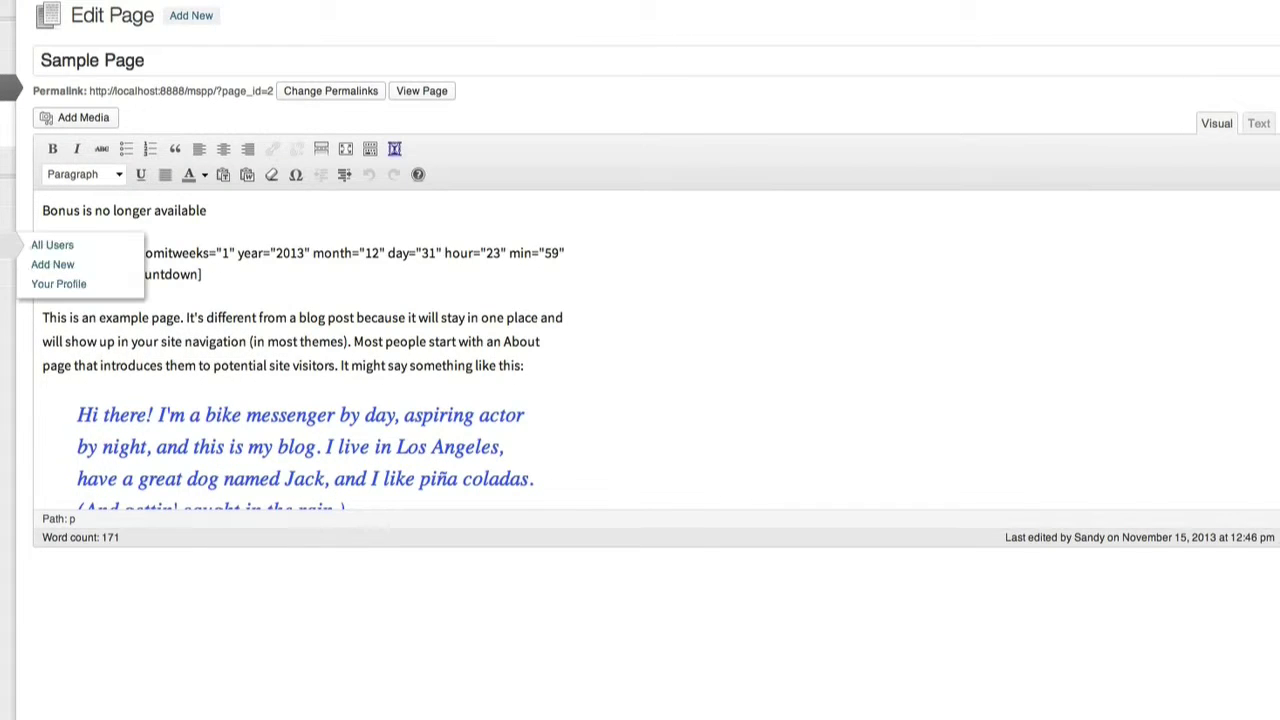
Set the theme in the SPP Countdown settings to Light and save the changes
{"action": "mouse_move", "coordinate": [5, 298]}
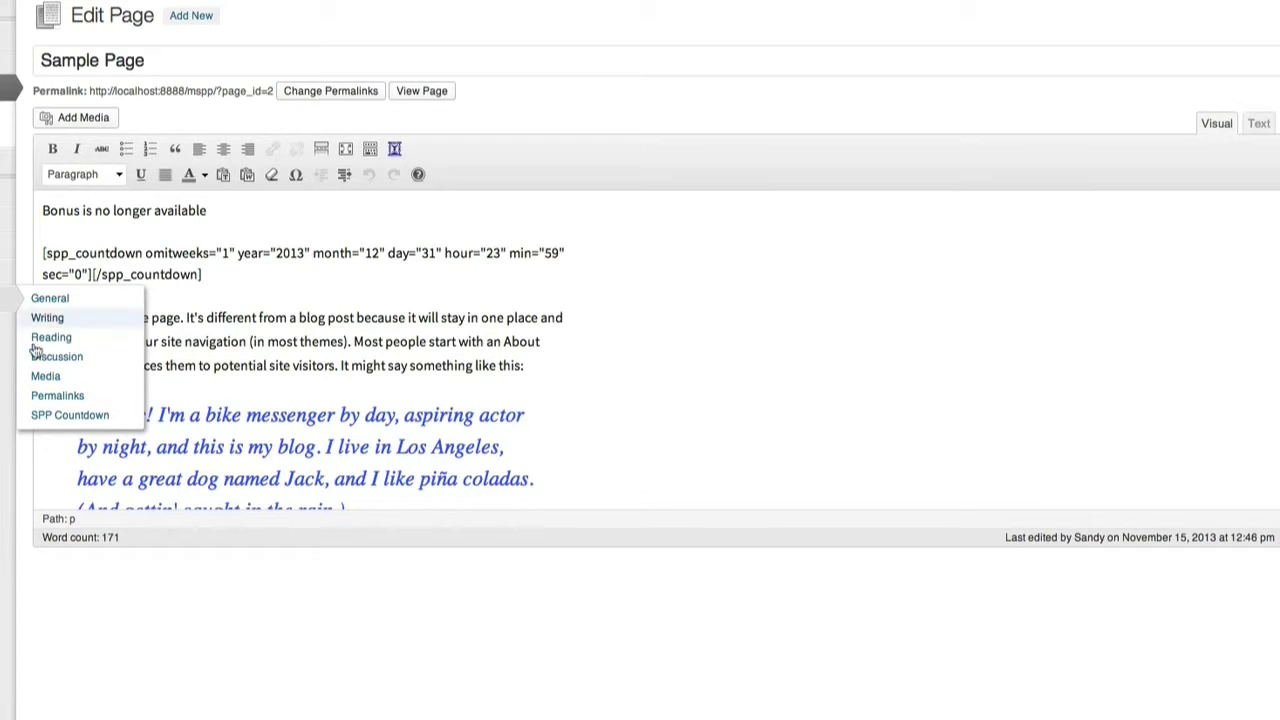
{"action": "left_click", "coordinate": [65, 417]}
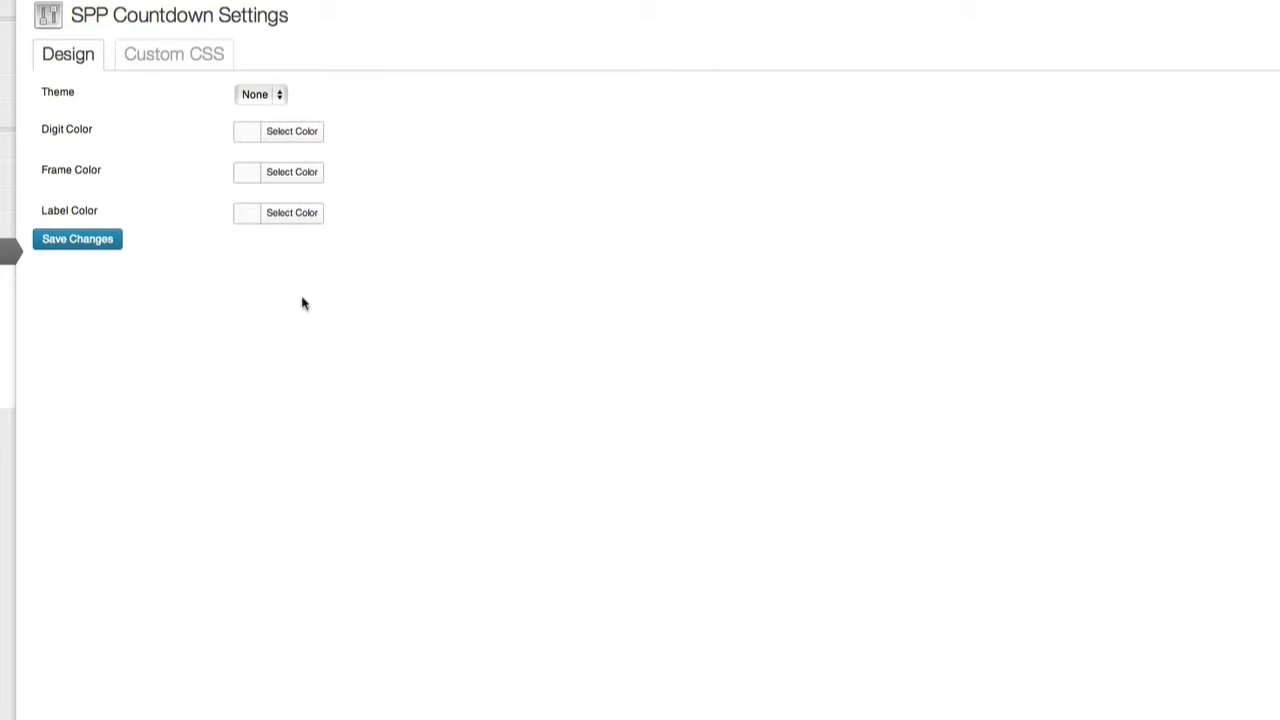
{"action": "left_click", "coordinate": [268, 94]}
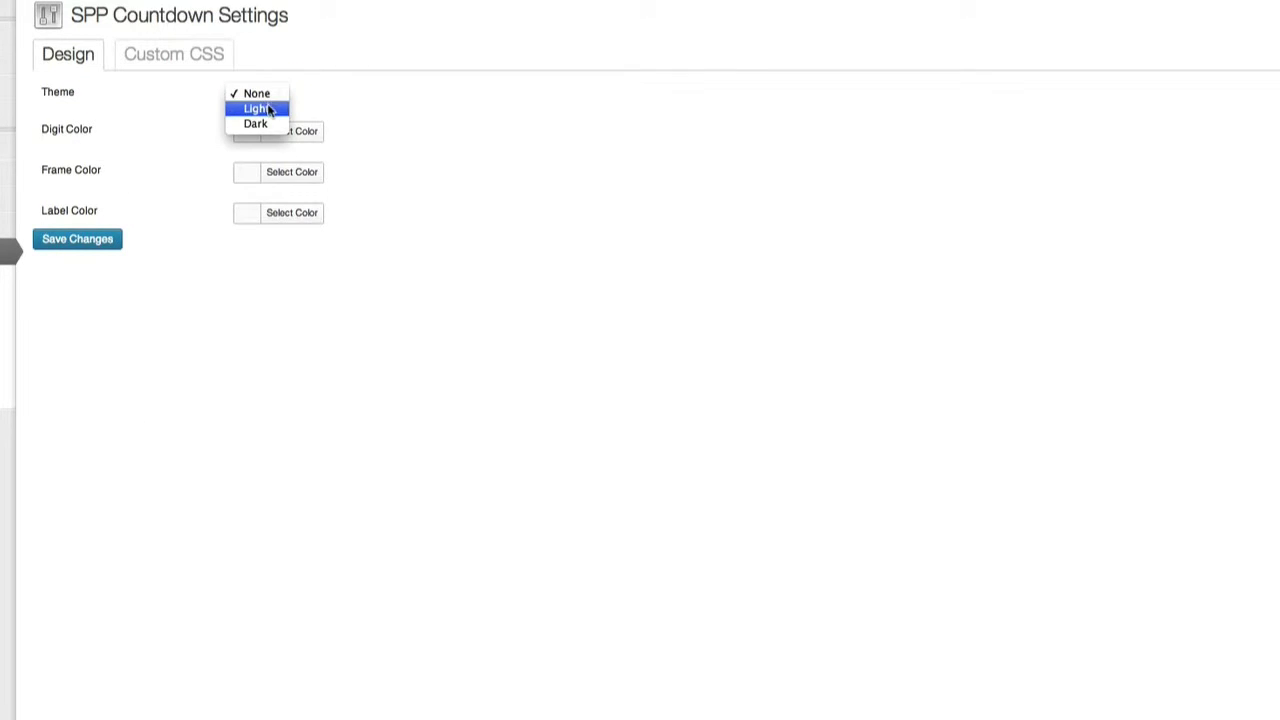
{"action": "left_click", "coordinate": [264, 110]}
{"action": "left_click", "coordinate": [105, 241]}
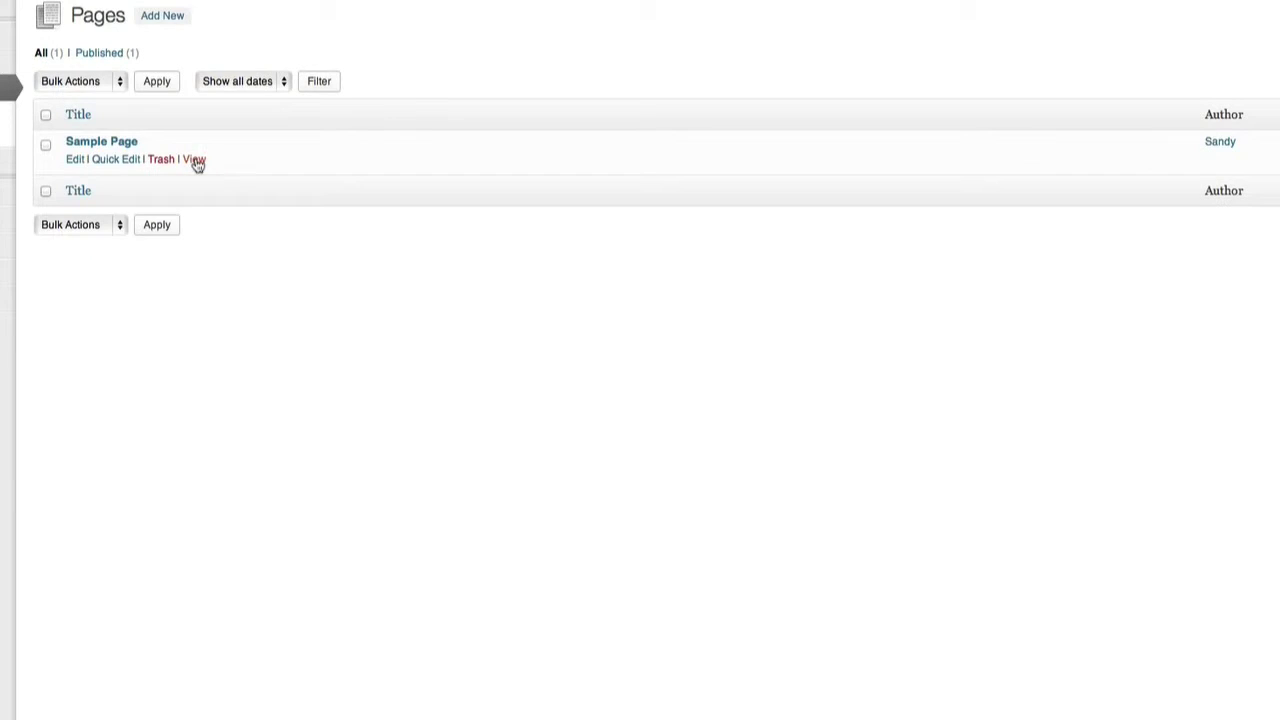
View Sample Page with its current countdown styling, and set the theme in the SPP Countdown settings to None
{"action": "left_click", "coordinate": [195, 162]}
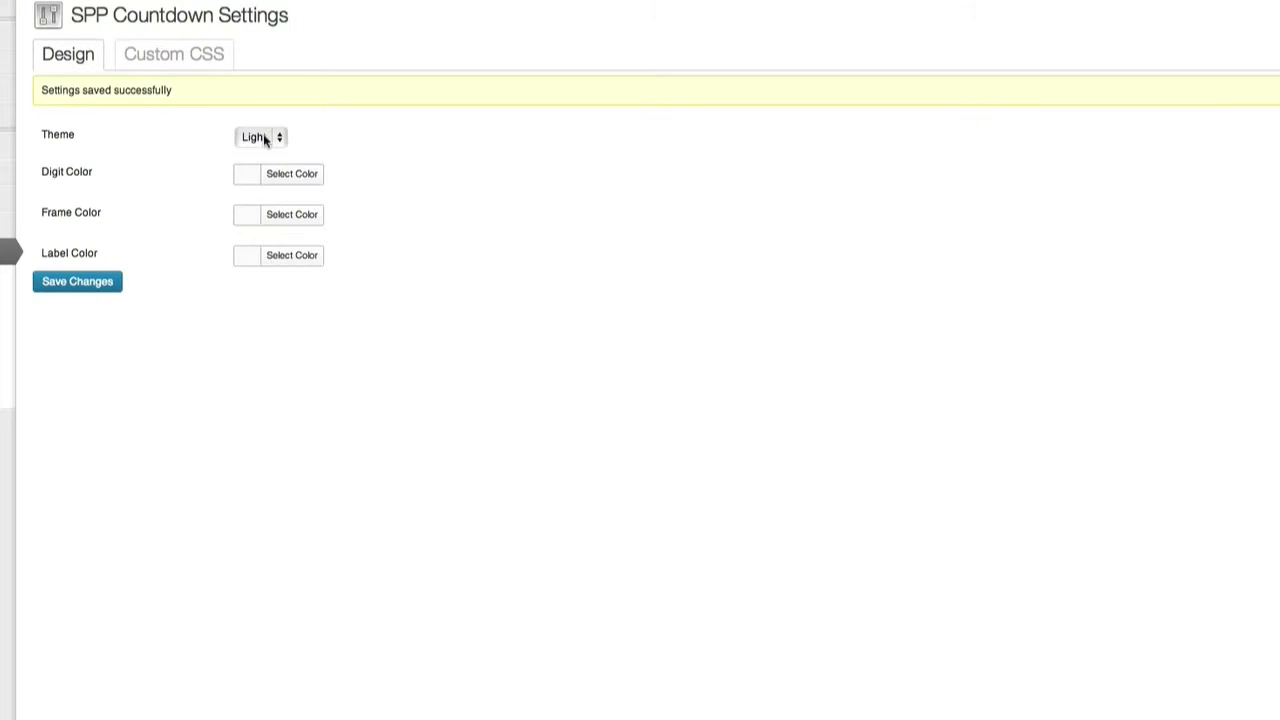
{"action": "left_click", "coordinate": [265, 140]}
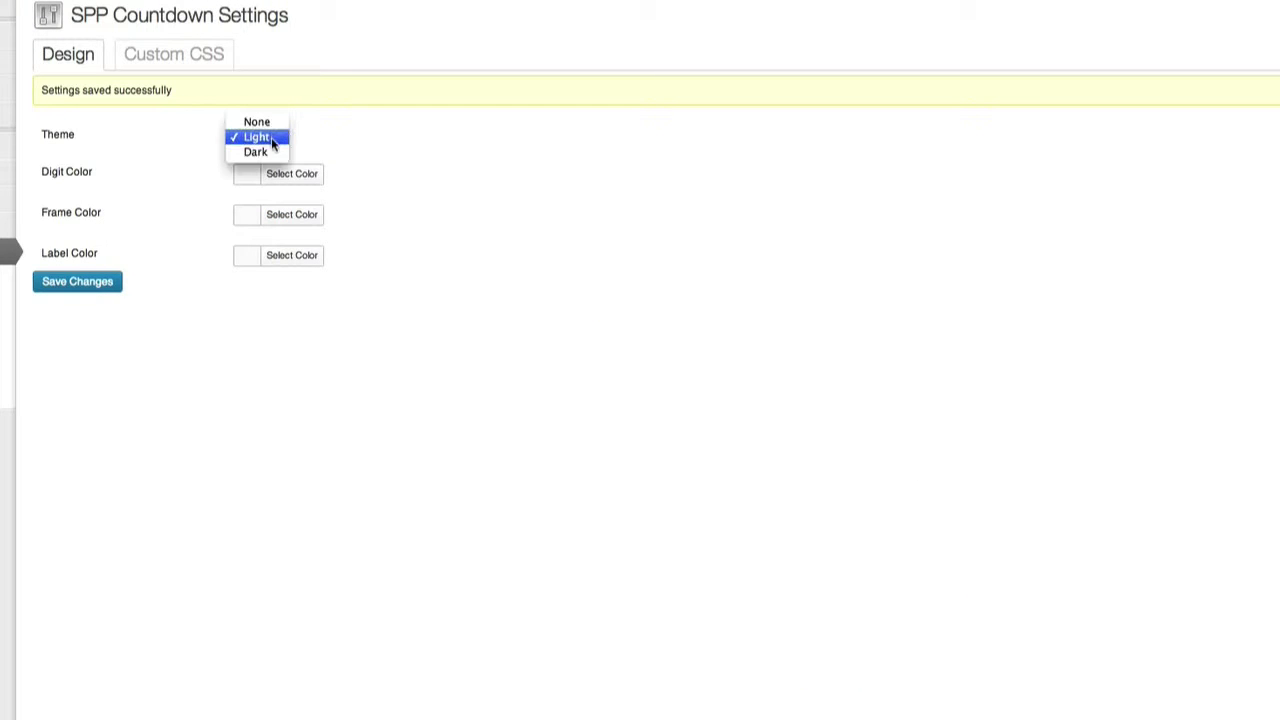
{"action": "left_click", "coordinate": [263, 153]}
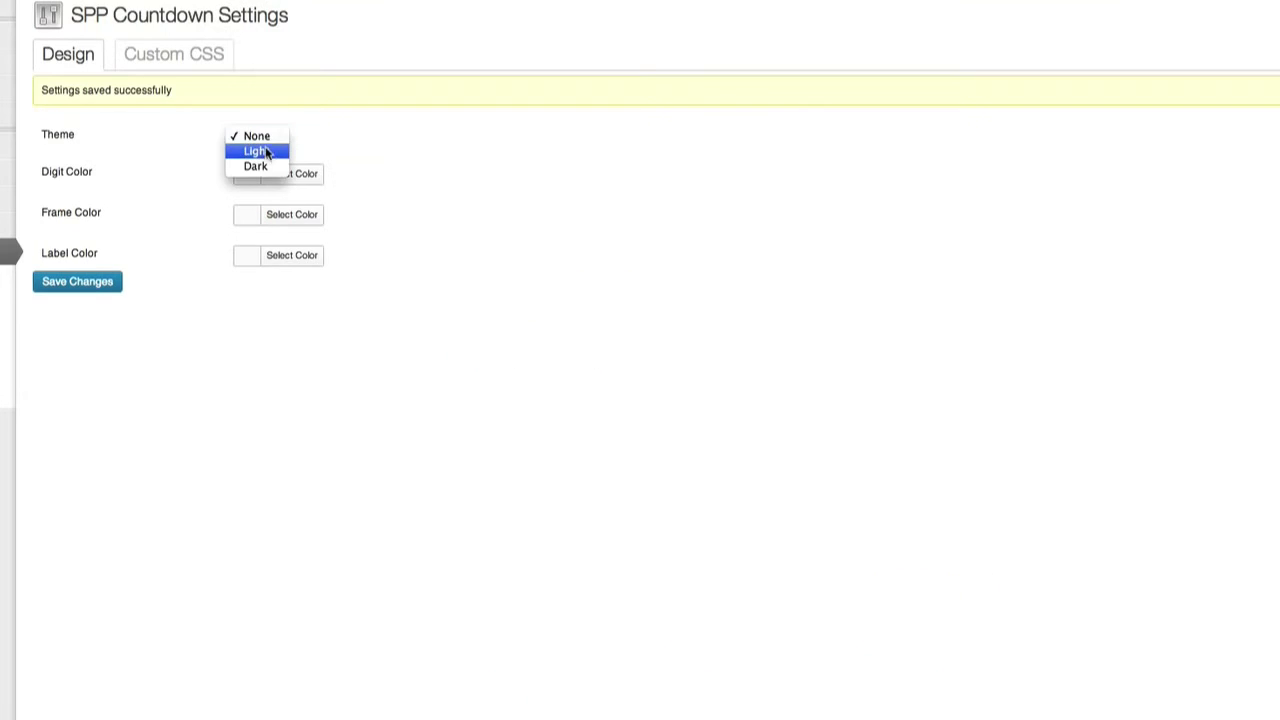
{"action": "left_click", "coordinate": [340, 150]}
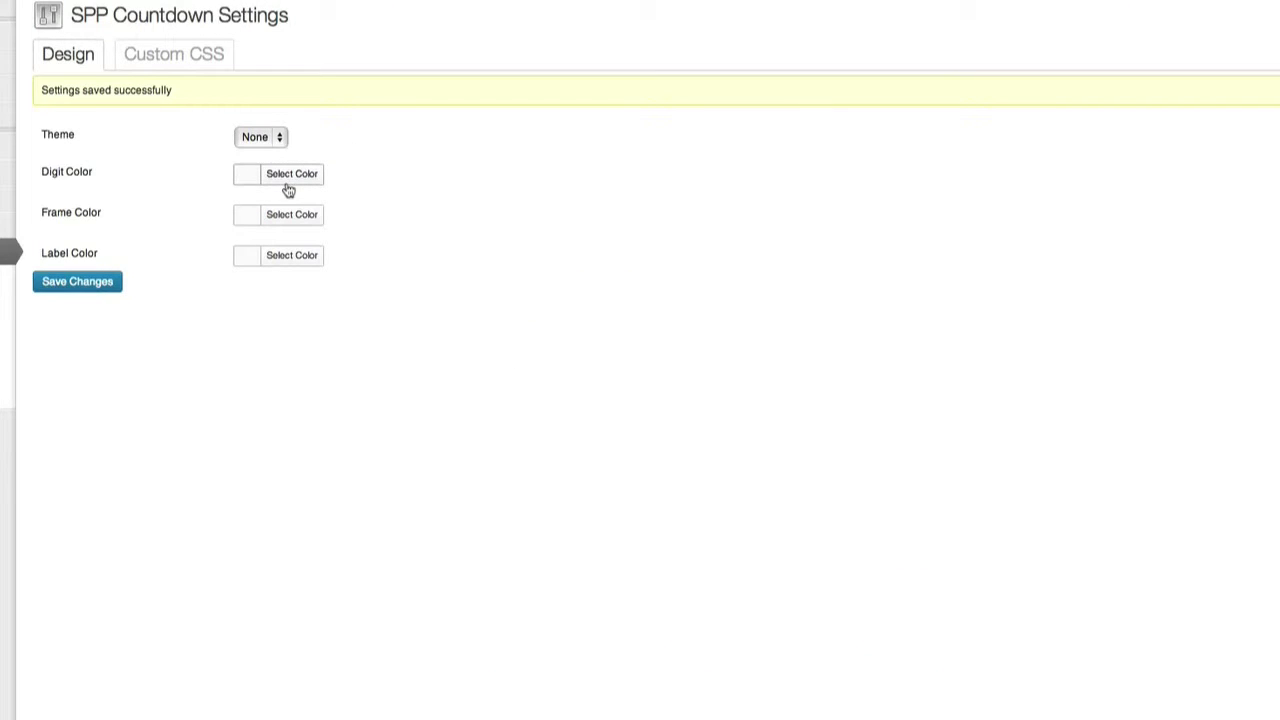
{"action": "left_click", "coordinate": [268, 140]}
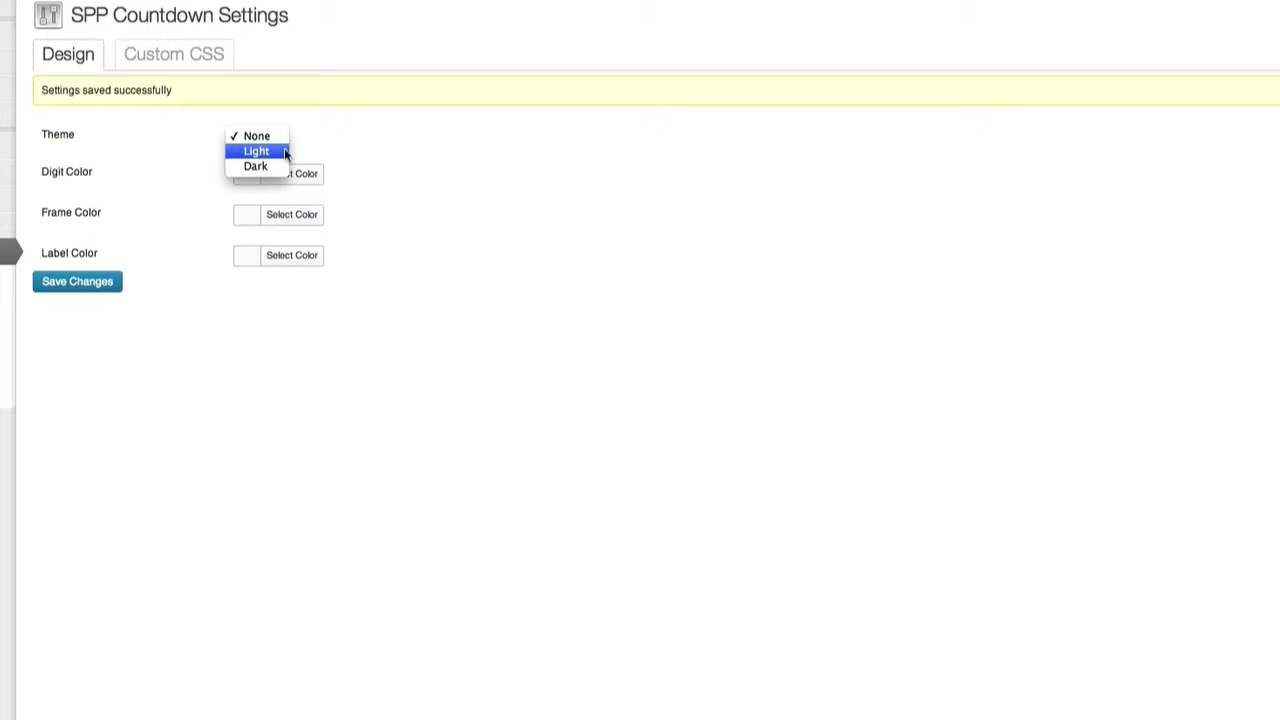
{"action": "left_click", "coordinate": [308, 155]}
Set the countdown's digit color to the red preset #dd3333
{"action": "left_click", "coordinate": [283, 176]}
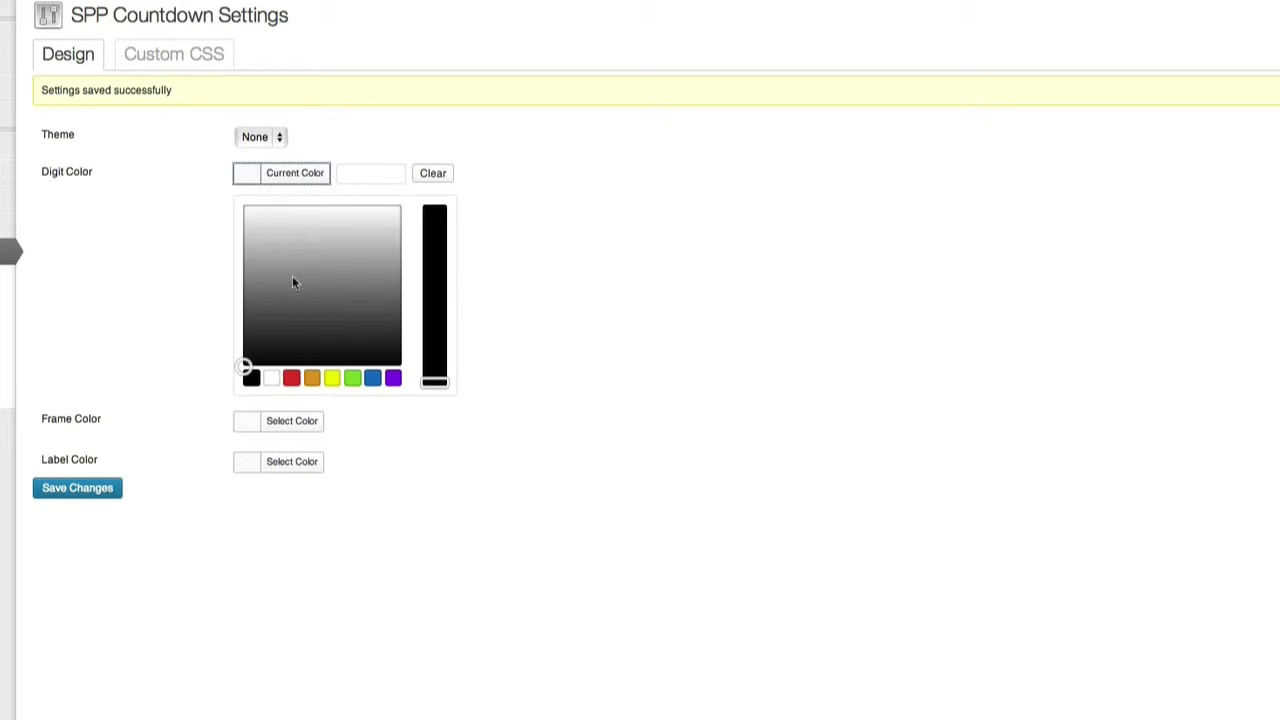
{"action": "left_click", "coordinate": [292, 378]}
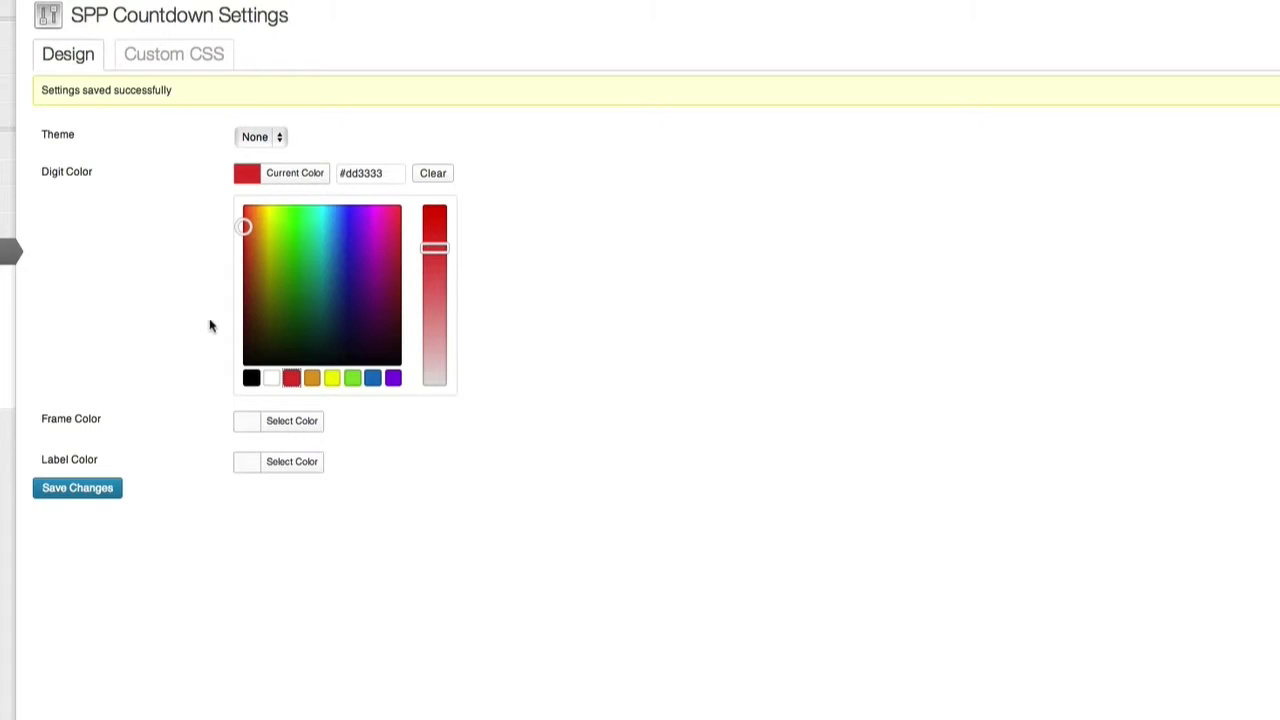
{"action": "left_click", "coordinate": [134, 310]}
Set the countdown's frame color to a pale greyish pink, based on the red preset with greatly reduced saturation
{"action": "left_click", "coordinate": [278, 218]}
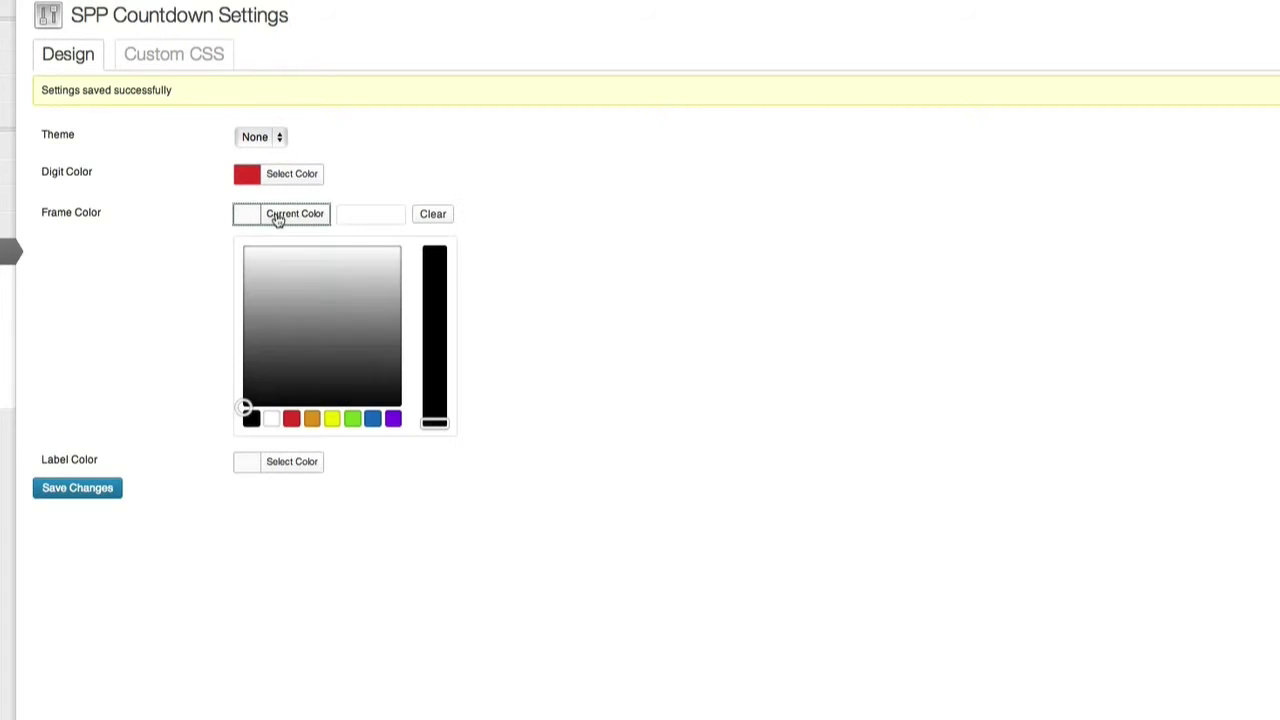
{"action": "left_click", "coordinate": [348, 277]}
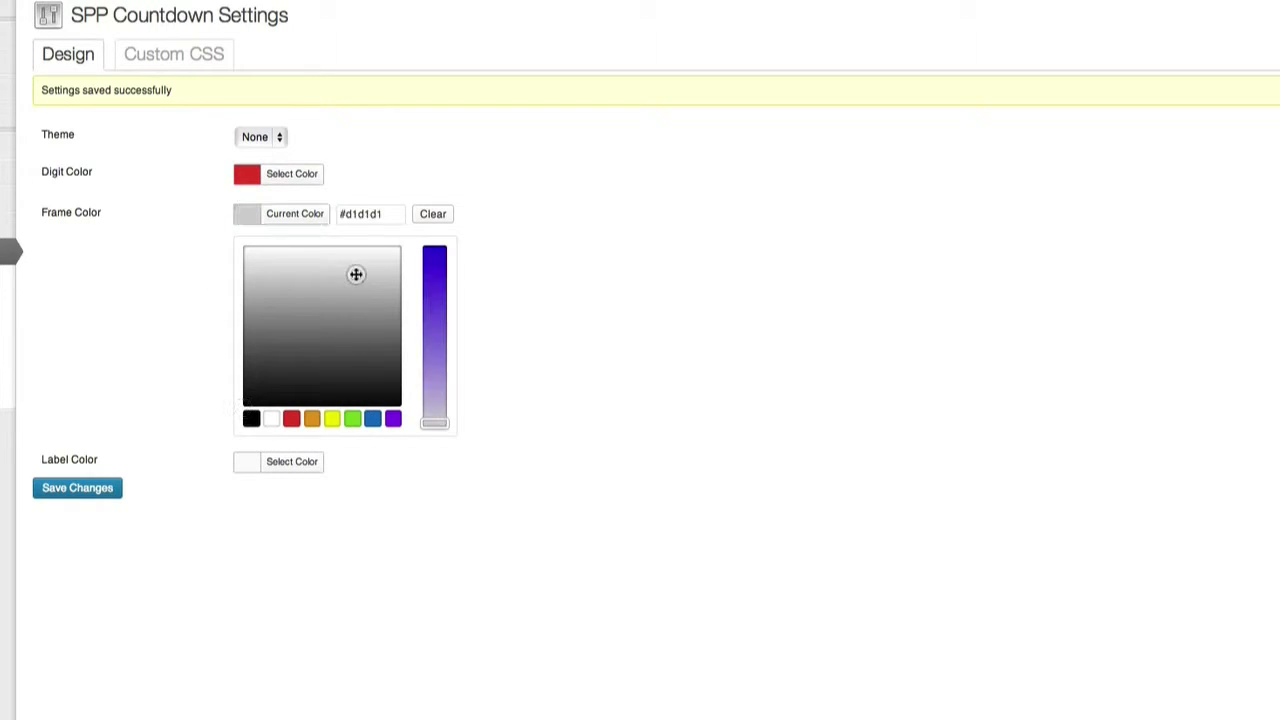
{"action": "left_click", "coordinate": [292, 418]}
{"action": "left_click_drag", "start_coordinate": [429, 337], "coordinate": [428, 417]}
{"action": "left_click", "coordinate": [300, 349]}
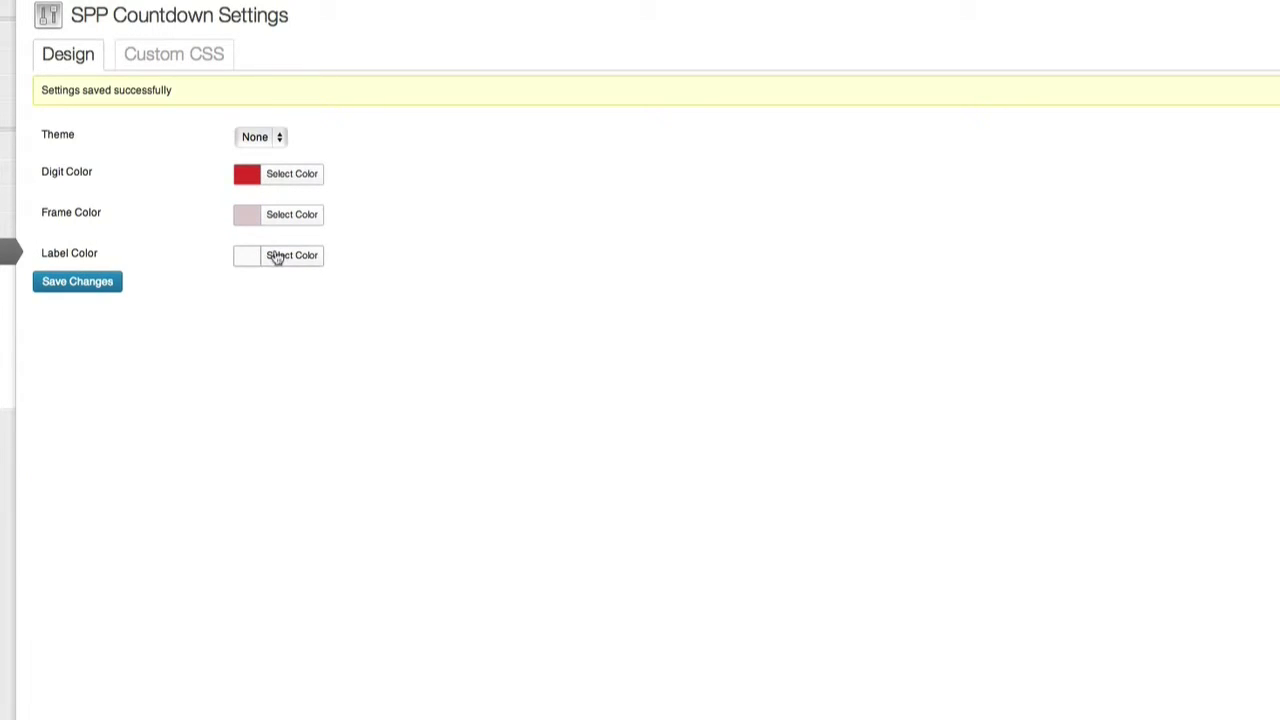
Set the countdown's label color to the blue preset and save the design settings
{"action": "left_click", "coordinate": [306, 260]}
{"action": "left_click", "coordinate": [286, 323]}
{"action": "left_click", "coordinate": [331, 374]}
{"action": "left_click", "coordinate": [372, 459]}
{"action": "left_click", "coordinate": [112, 432]}
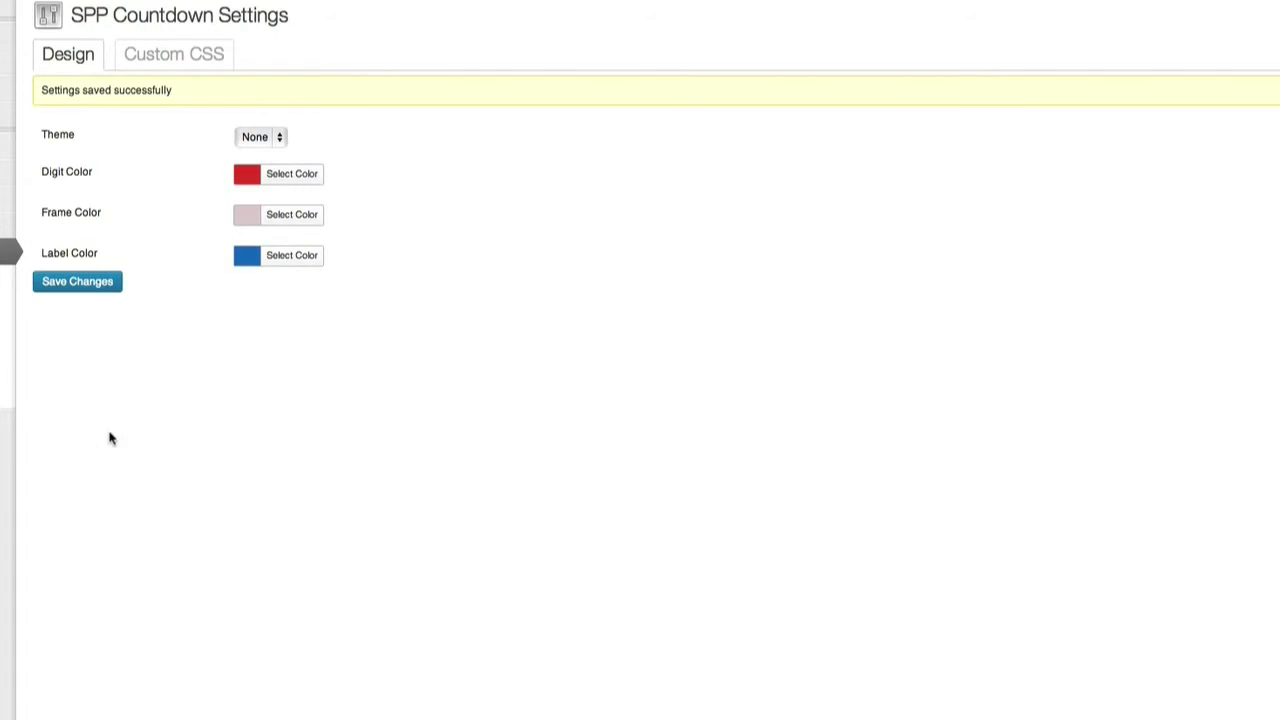
{"action": "left_click", "coordinate": [103, 290]}
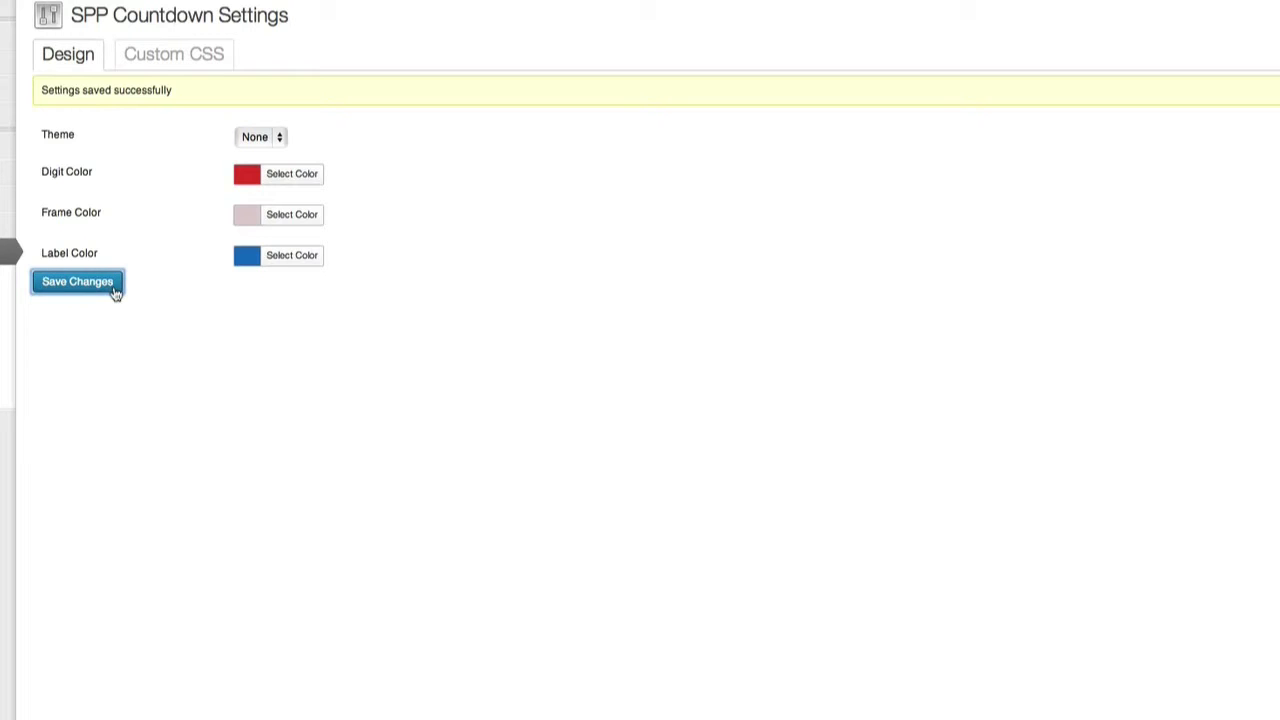
{"action": "left_click", "coordinate": [100, 286]}
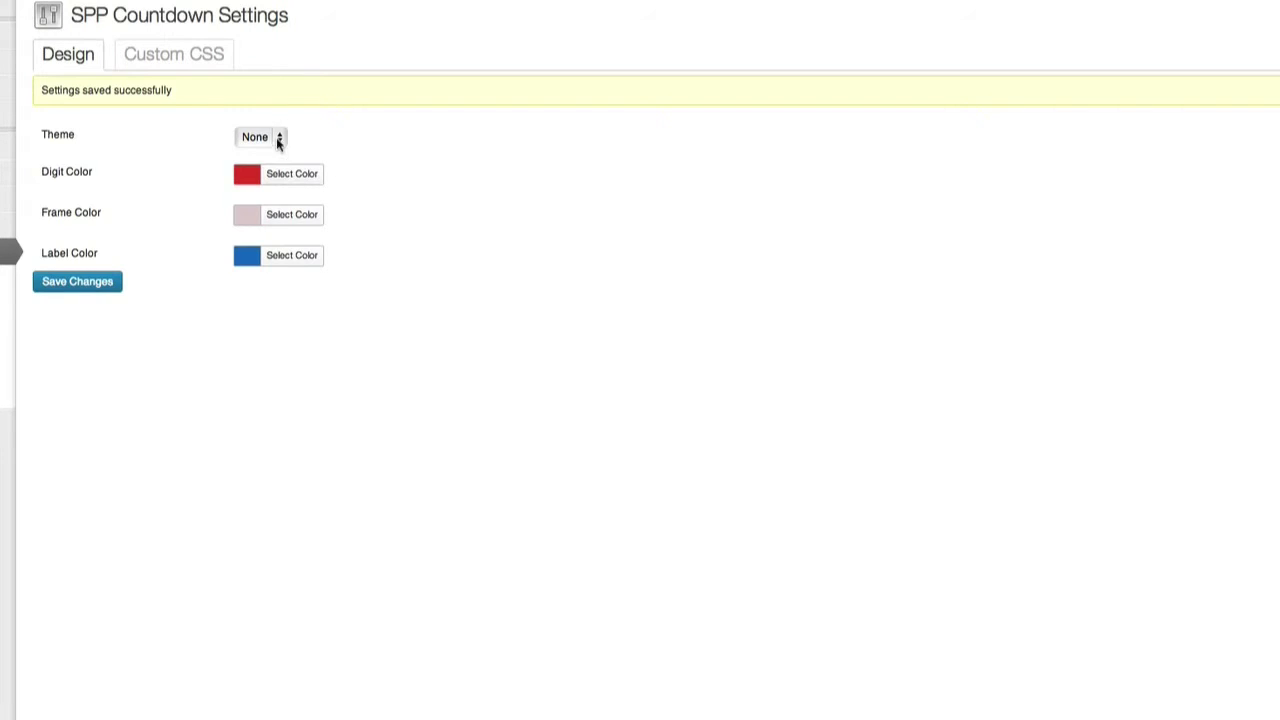
Switch the countdown theme to Light and save the changes
{"action": "left_click", "coordinate": [279, 140]}
{"action": "left_click", "coordinate": [262, 151]}
{"action": "left_click", "coordinate": [94, 286]}
Open the custom CSS settings of SPP Countdown and look at the code area for custom styles
{"action": "left_click", "coordinate": [166, 52]}
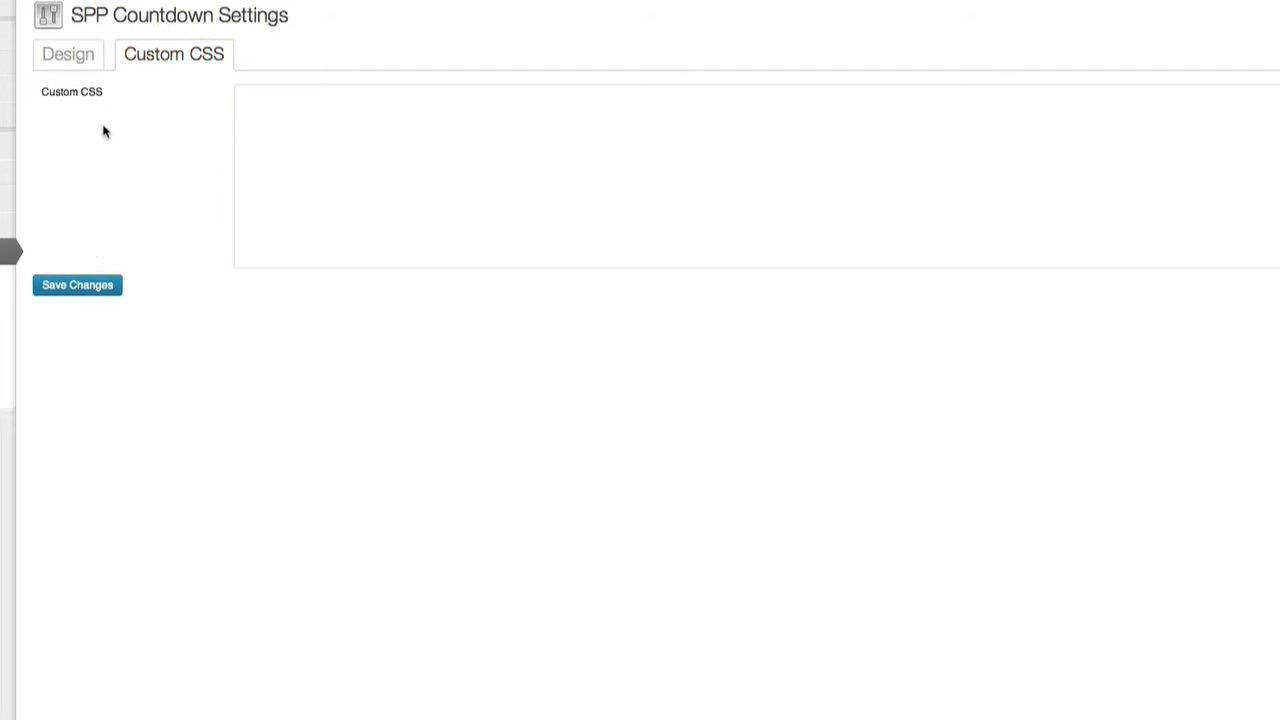
{"action": "left_click", "coordinate": [305, 100]}
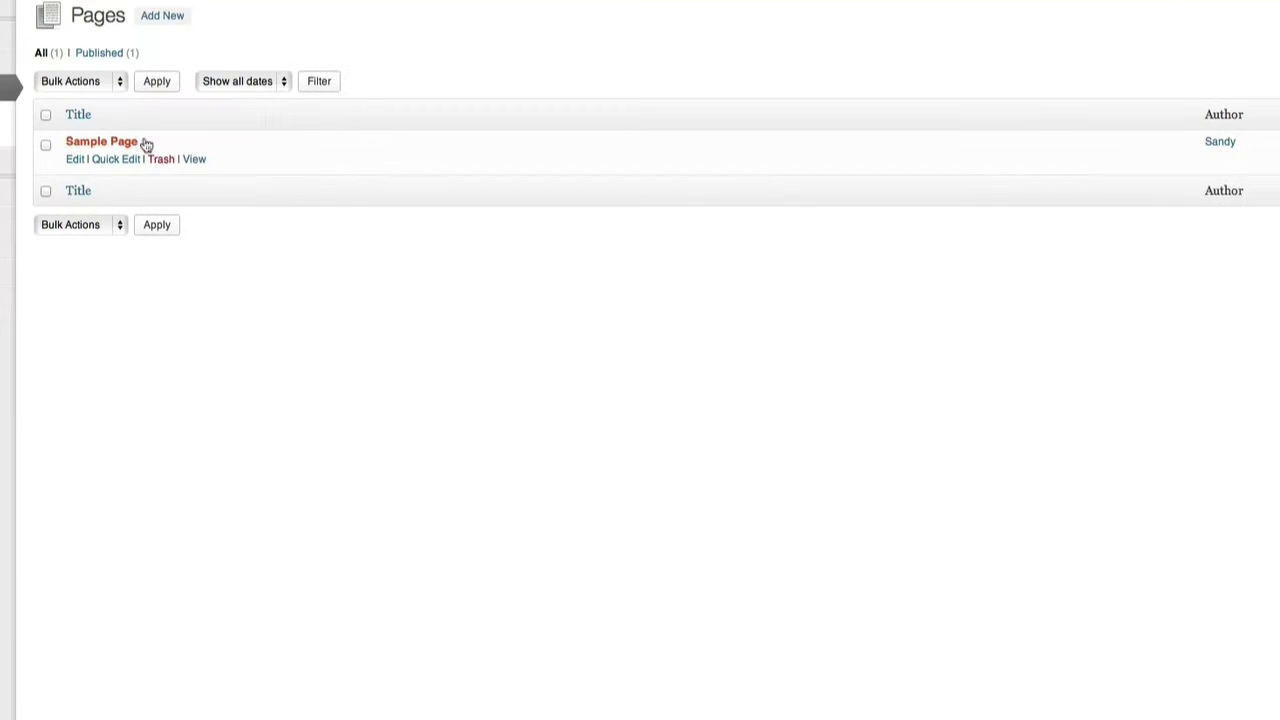
Open Sample Page for editing and delete its whole date countdown shortcode
{"action": "left_click", "coordinate": [143, 142]}
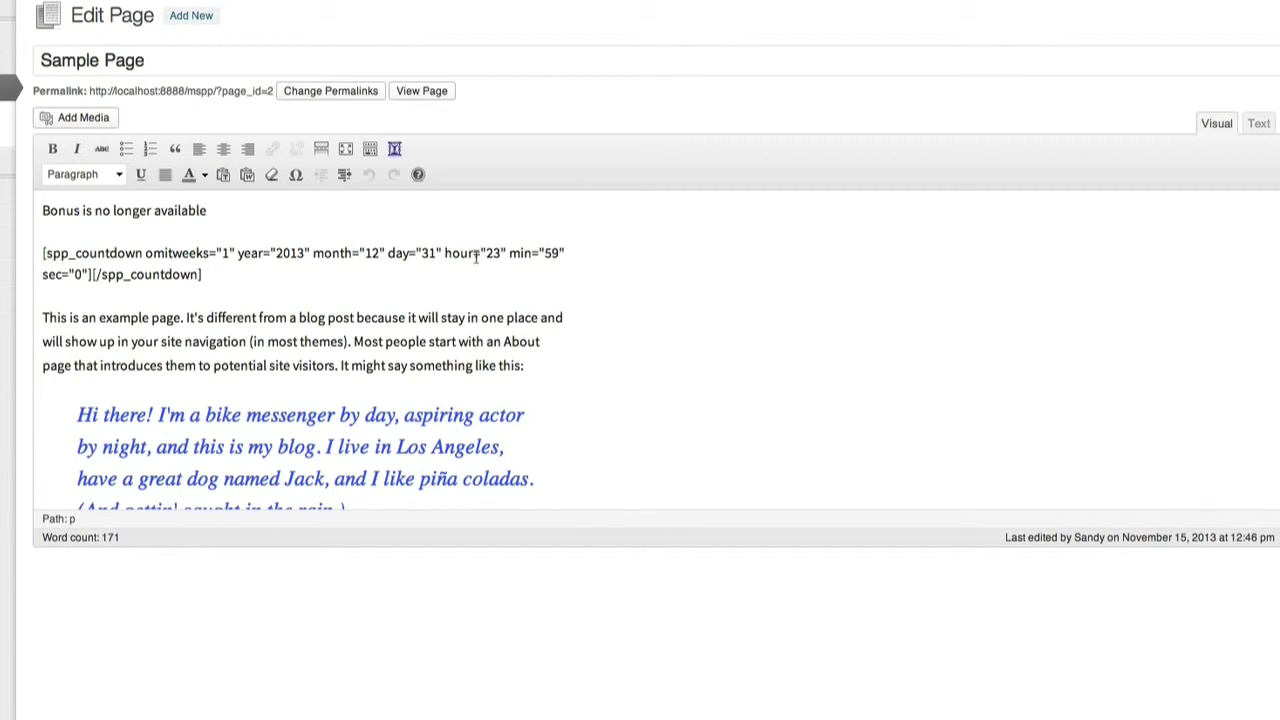
{"action": "left_click_drag", "start_coordinate": [245, 278], "coordinate": [21, 251]}
{"action": "key", "text": "BackSpace"}
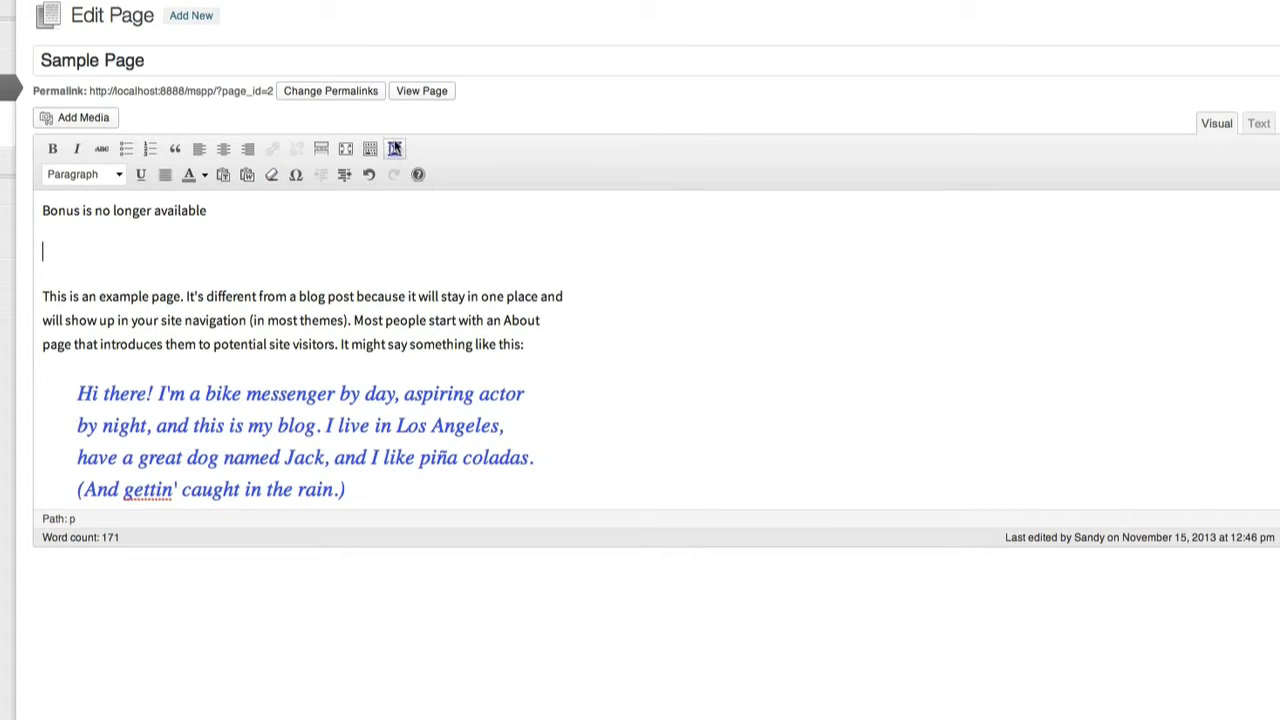
Insert a 10-second Timer countdown that shows a message and removes the counter when the countdown ends
{"action": "left_click", "coordinate": [394, 148]}
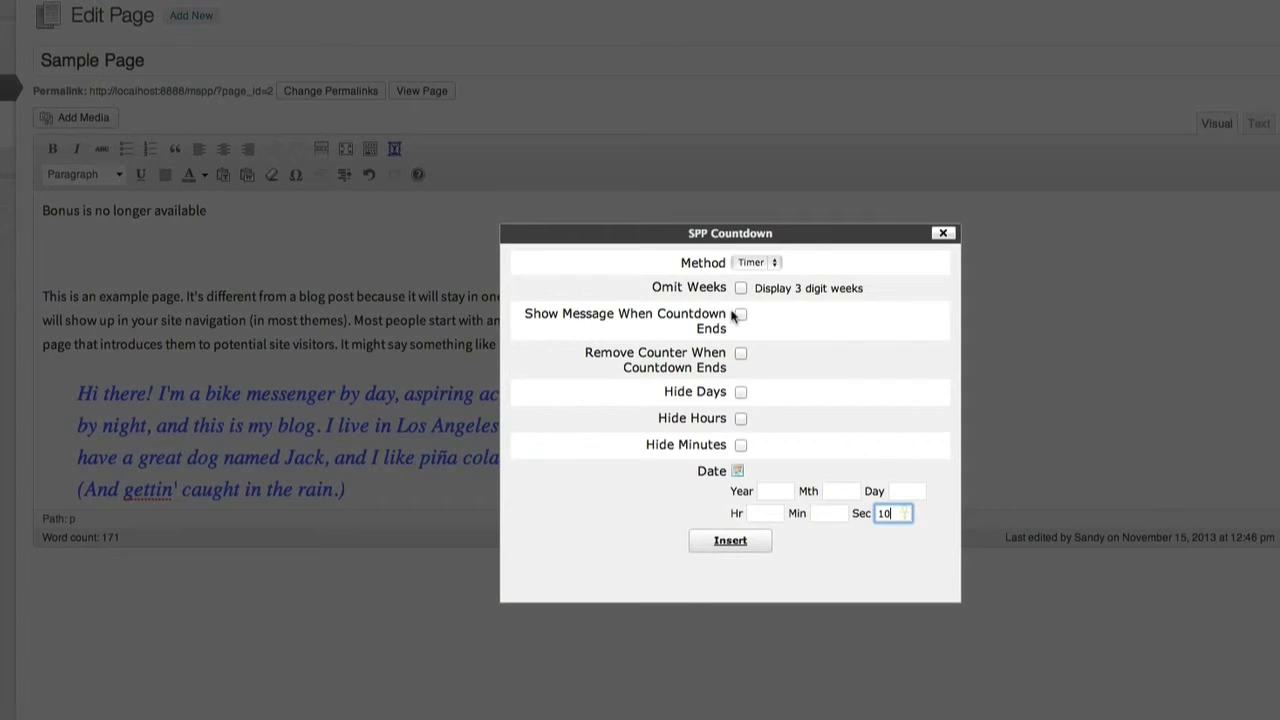
{"action": "left_click", "coordinate": [708, 317]}
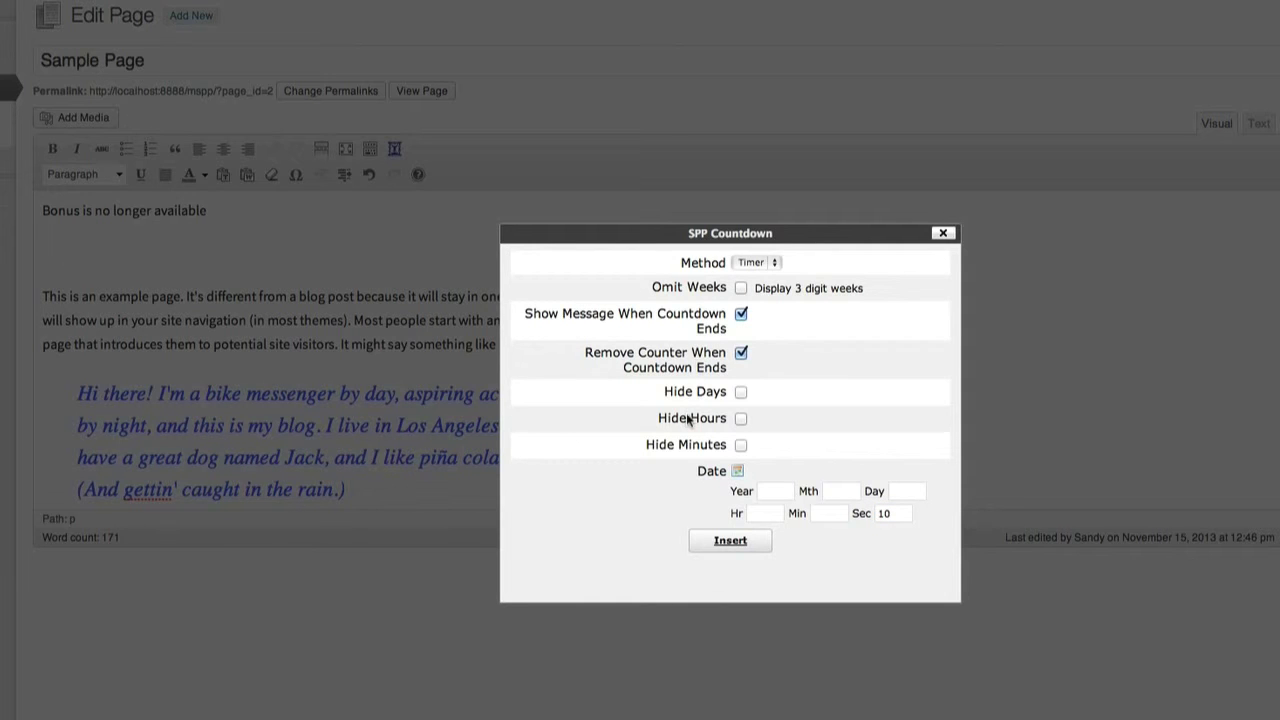
{"action": "left_click", "coordinate": [730, 541]}
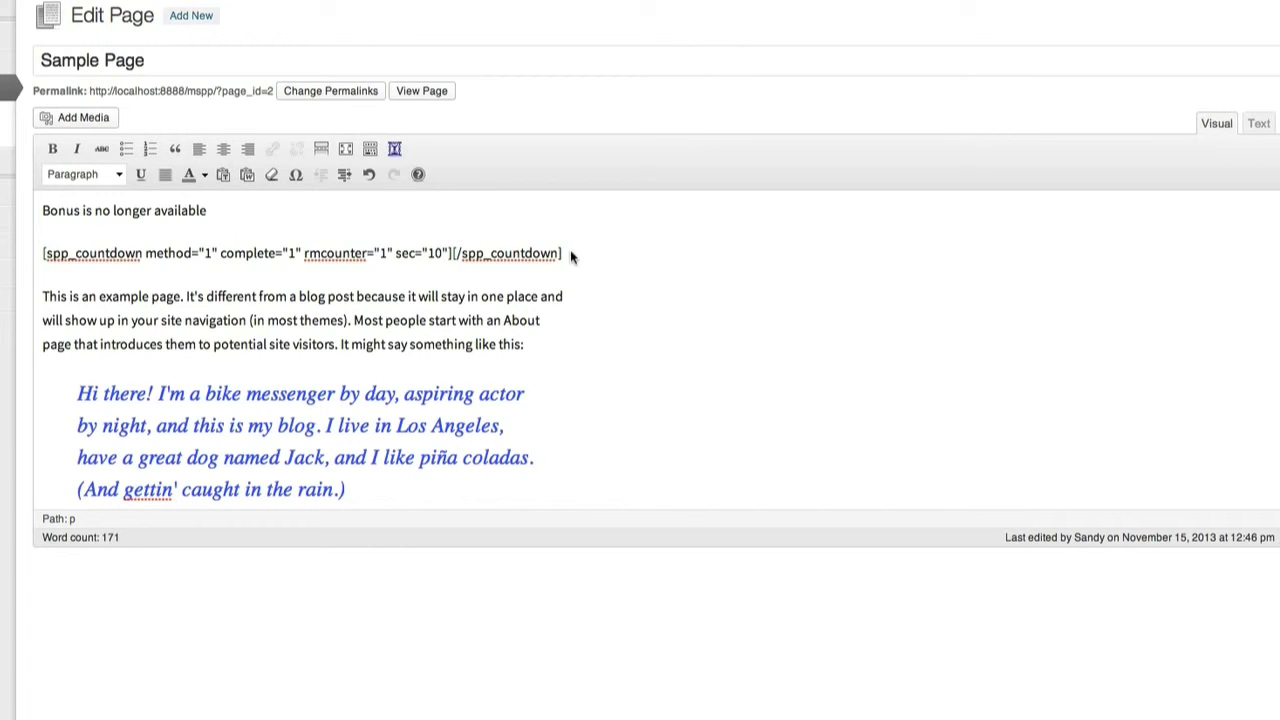
Enter "Sorry! Bonus is no longer available." as the end message inside the countdown shortcode, followed by an empty paragraph
{"action": "type", "text": "Sorry! Bonus is no longer available"}
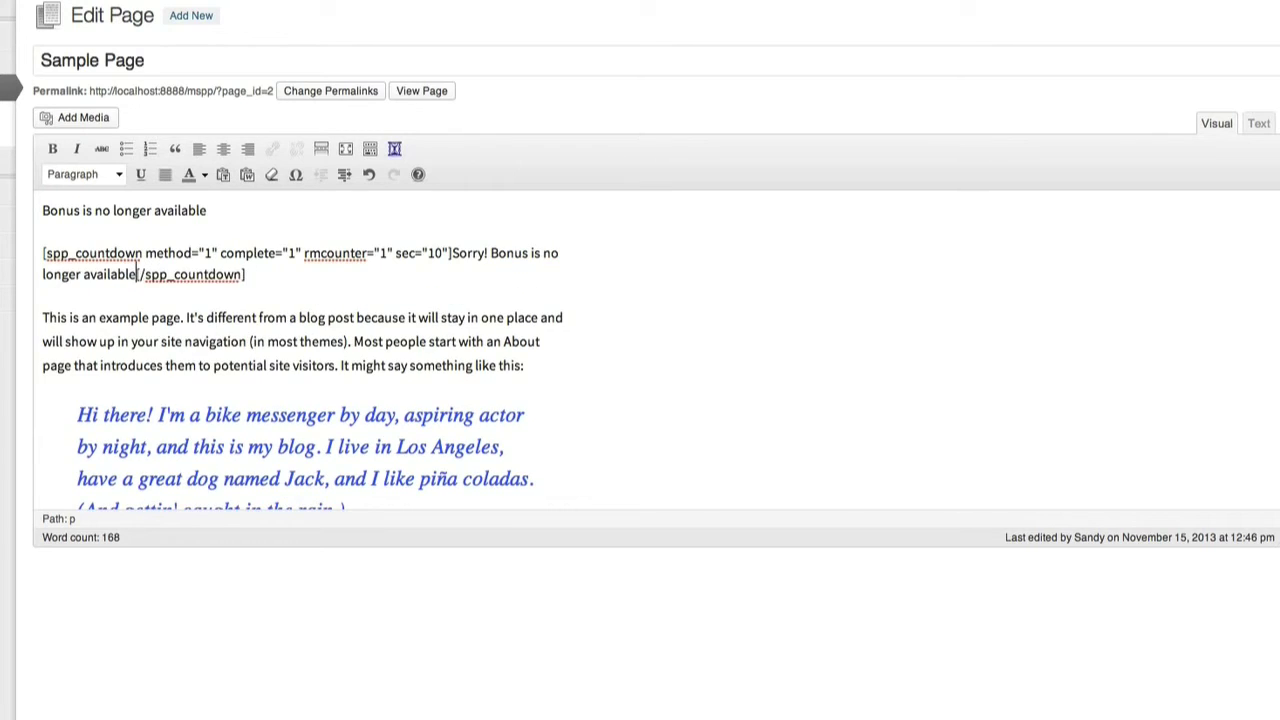
{"action": "key", "text": "Return"}
{"action": "left_click", "coordinate": [393, 273]}
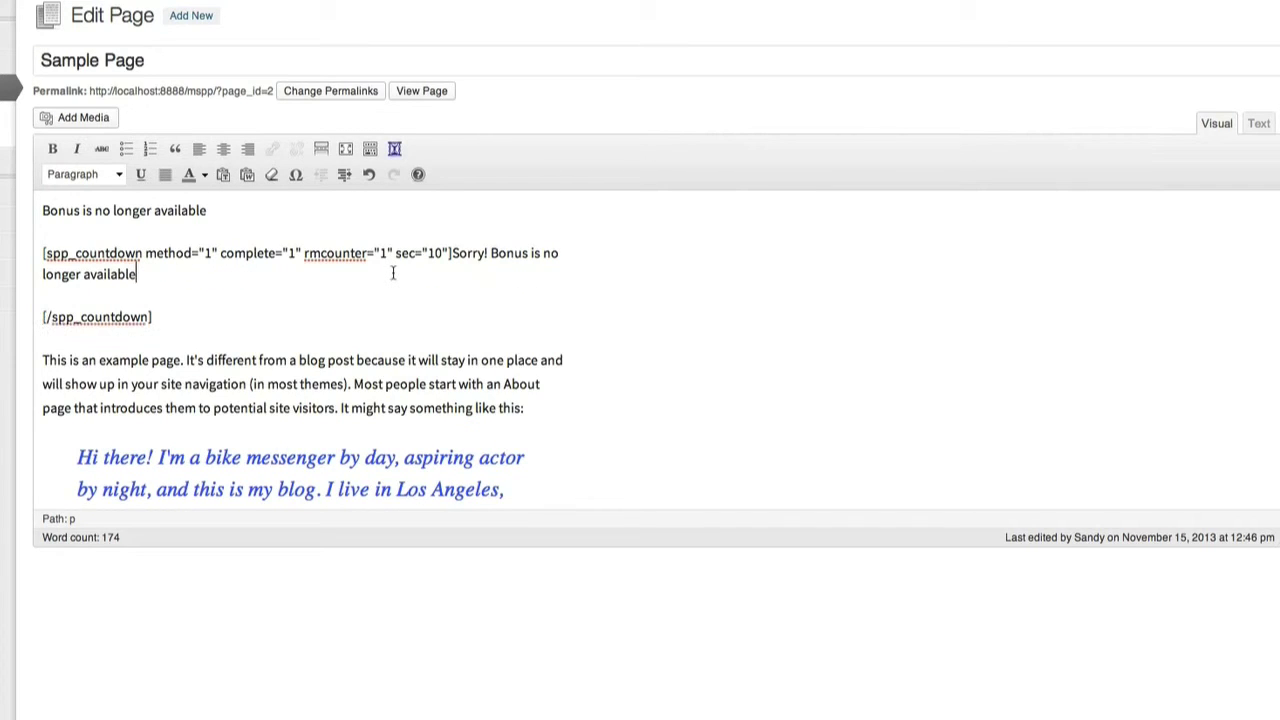
{"action": "key", "text": "Return"}
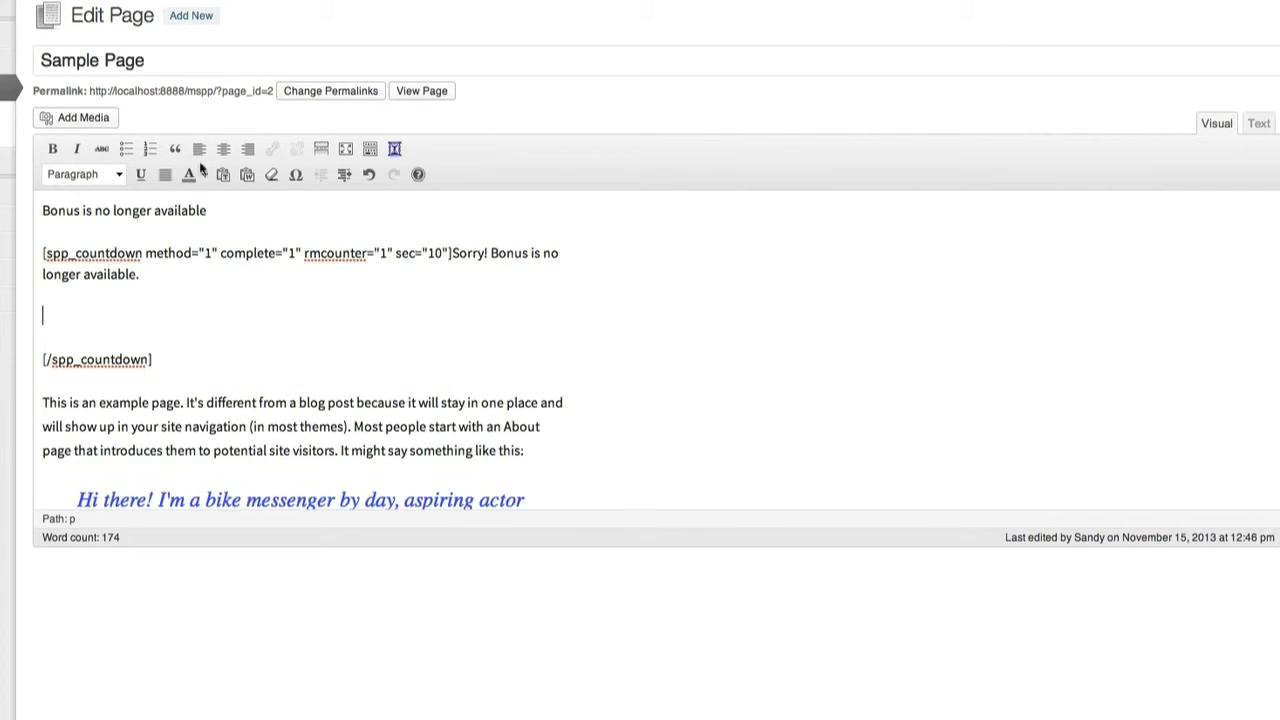
Select the red apple image from the Media Library for the empty paragraph inside the countdown shortcode
{"action": "left_click", "coordinate": [80, 117]}
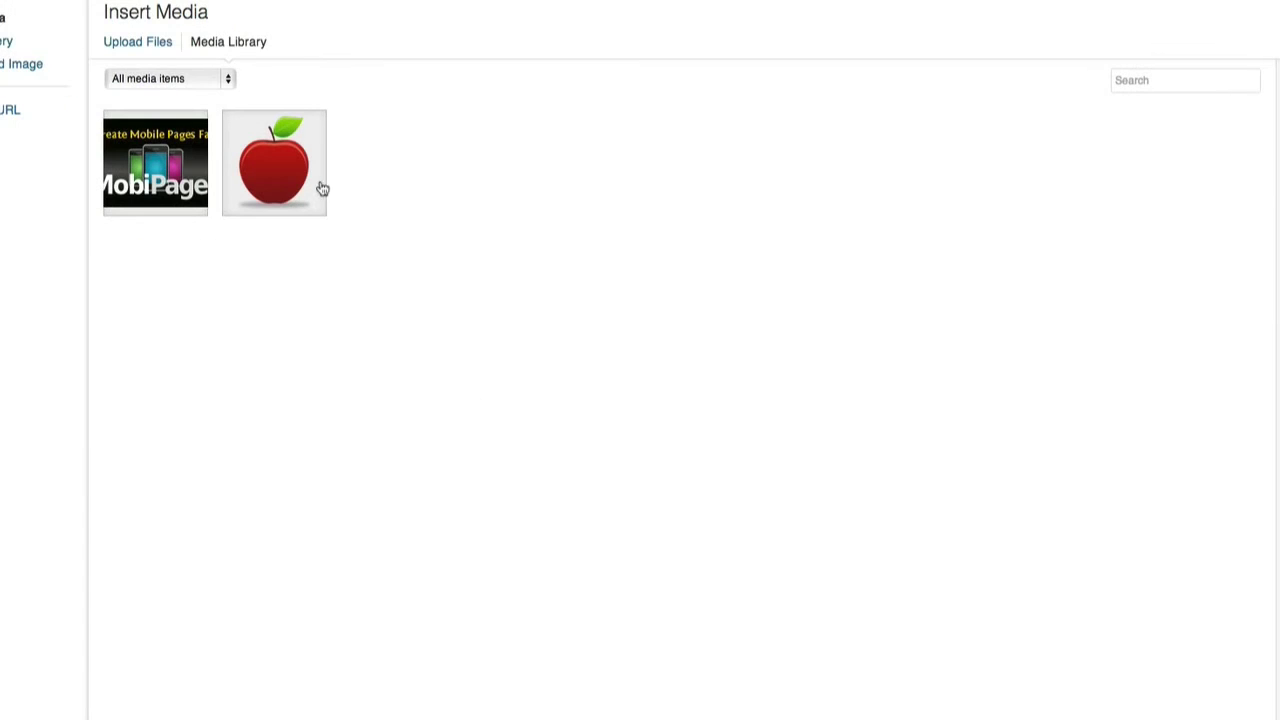
{"action": "left_click", "coordinate": [323, 189]}
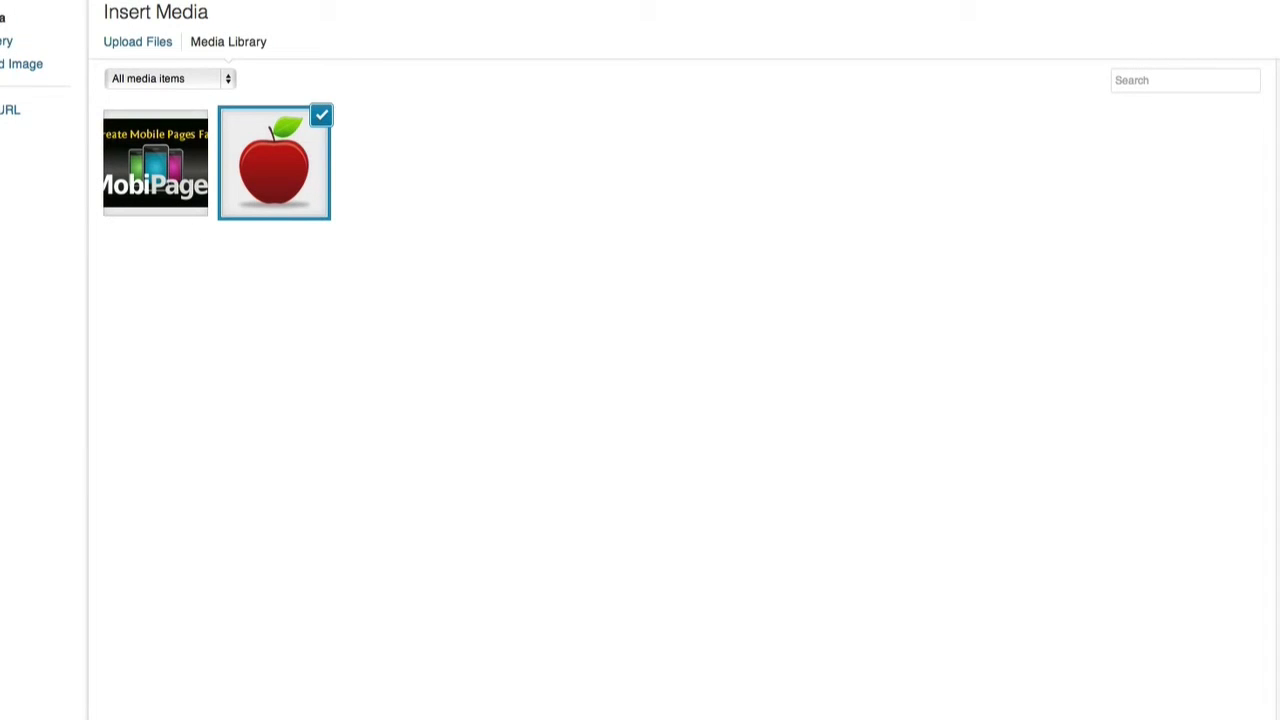